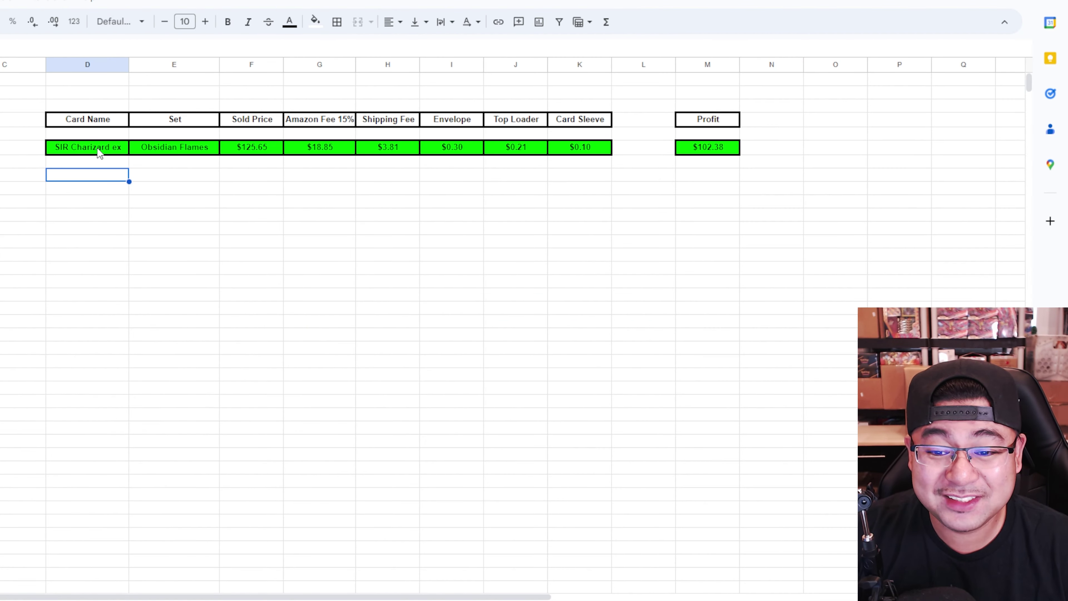
Review the SIR Charizard ex row: card name, Obsidian Flames set and $125.65 sold price.
click(98, 152)
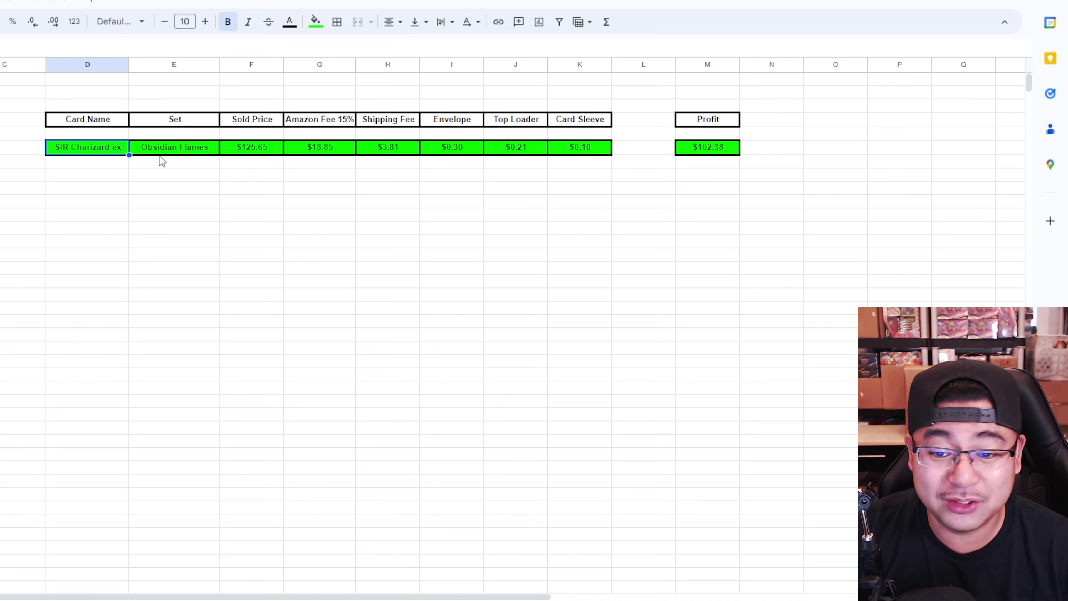
click(199, 149)
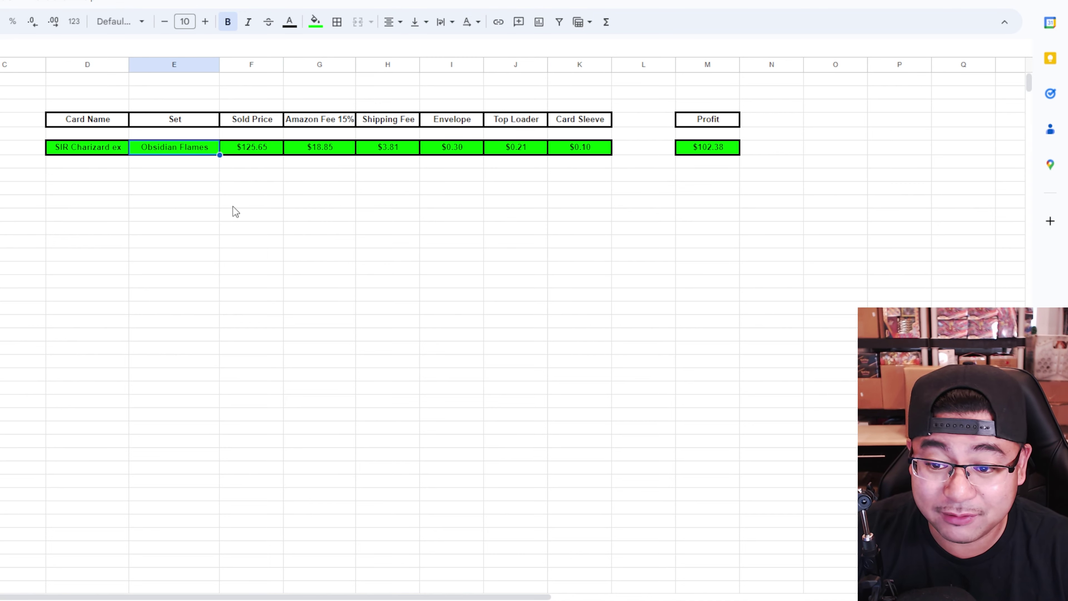
click(258, 154)
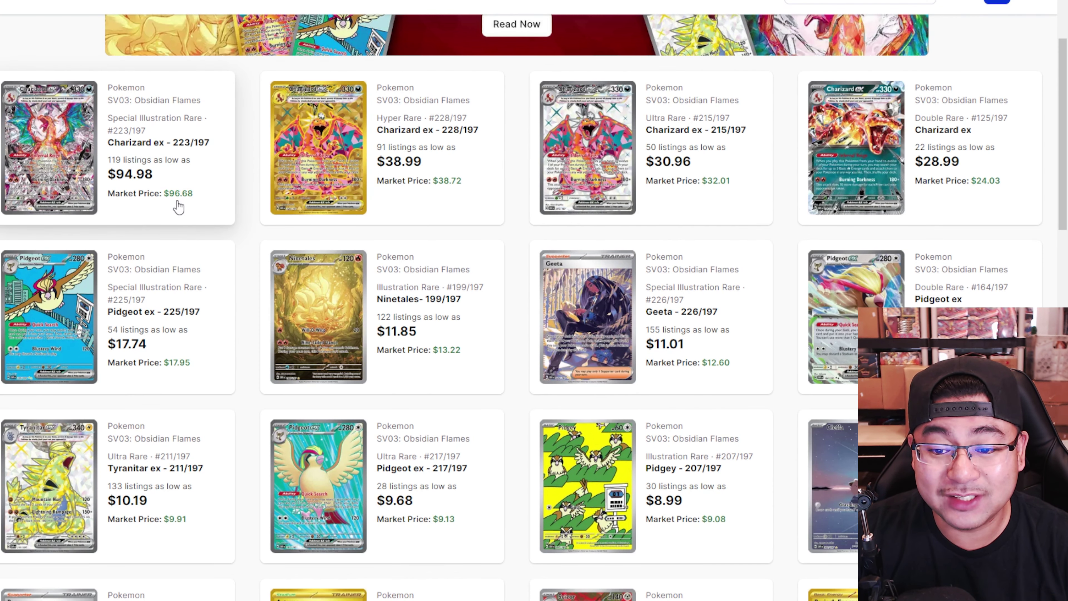
Open the Charizard ex 223/197 product page on TCGplayer and show its one-month price history.
click(162, 143)
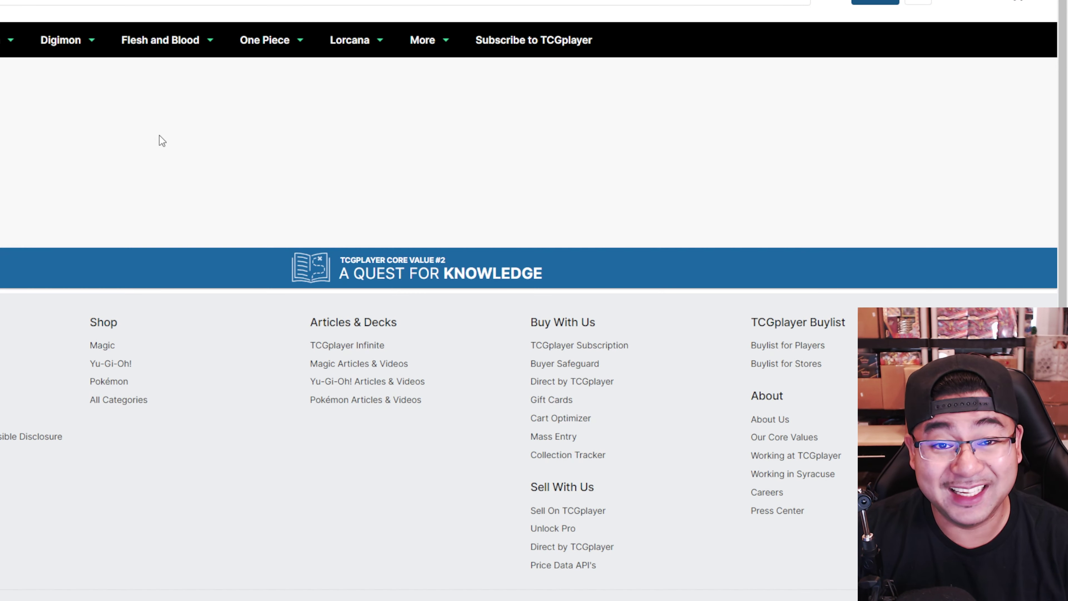
scroll(424, 325, down, 3)
scroll(425, 325, up, 1)
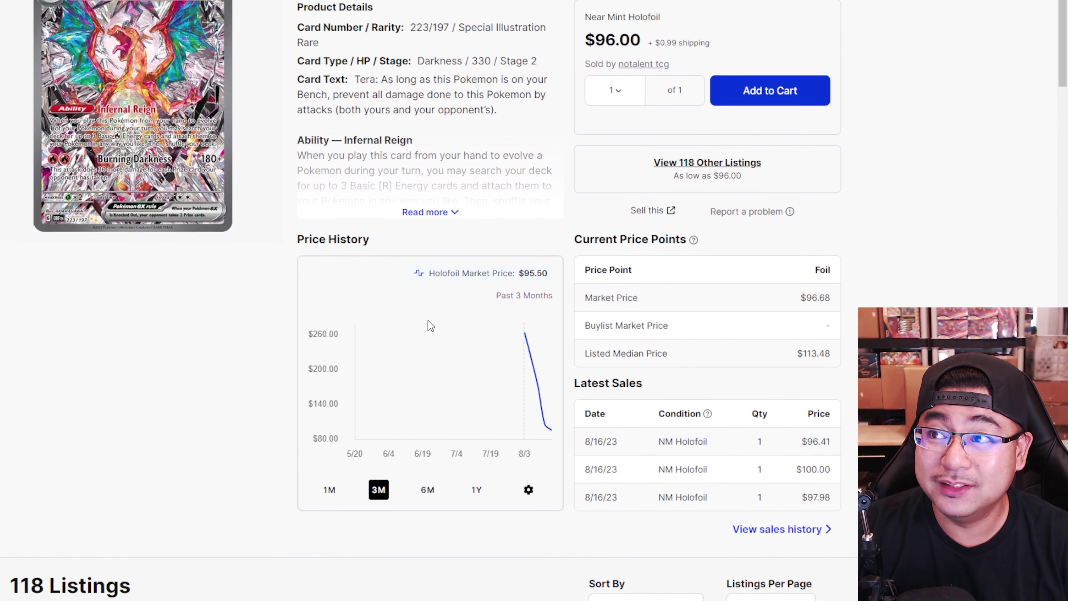
click(329, 513)
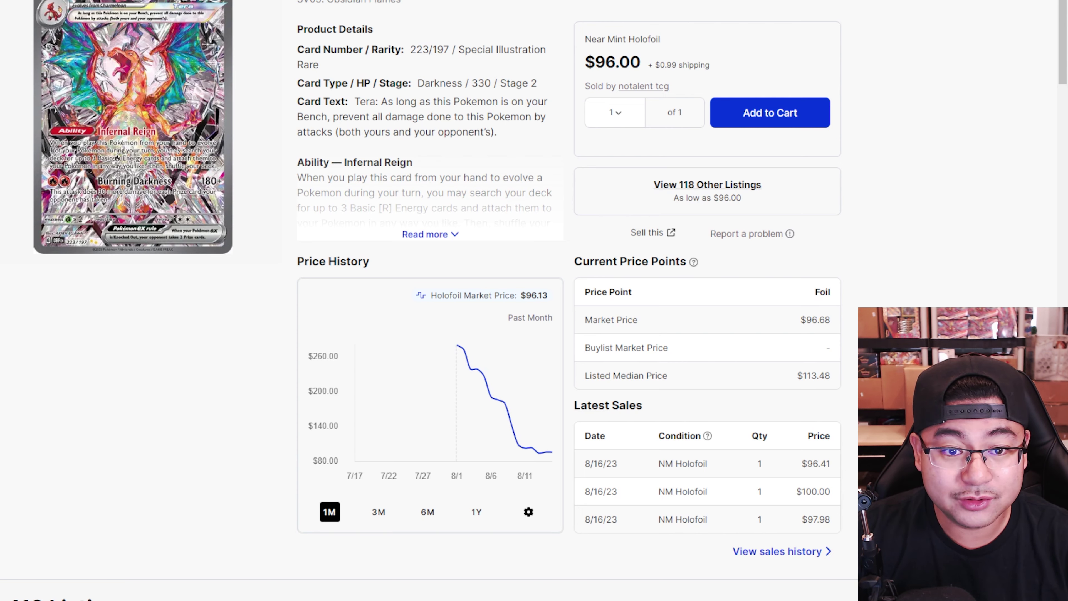
Go back to the profit sheet with the $125.65 Charizard sale and $102.38 profit.
key(alt+Left)
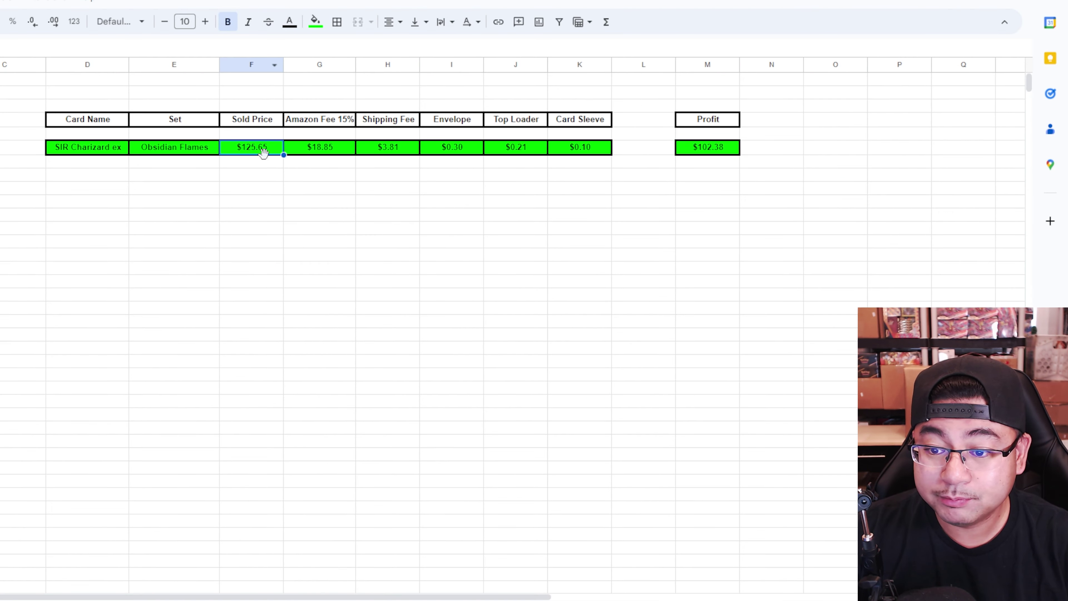
click(266, 180)
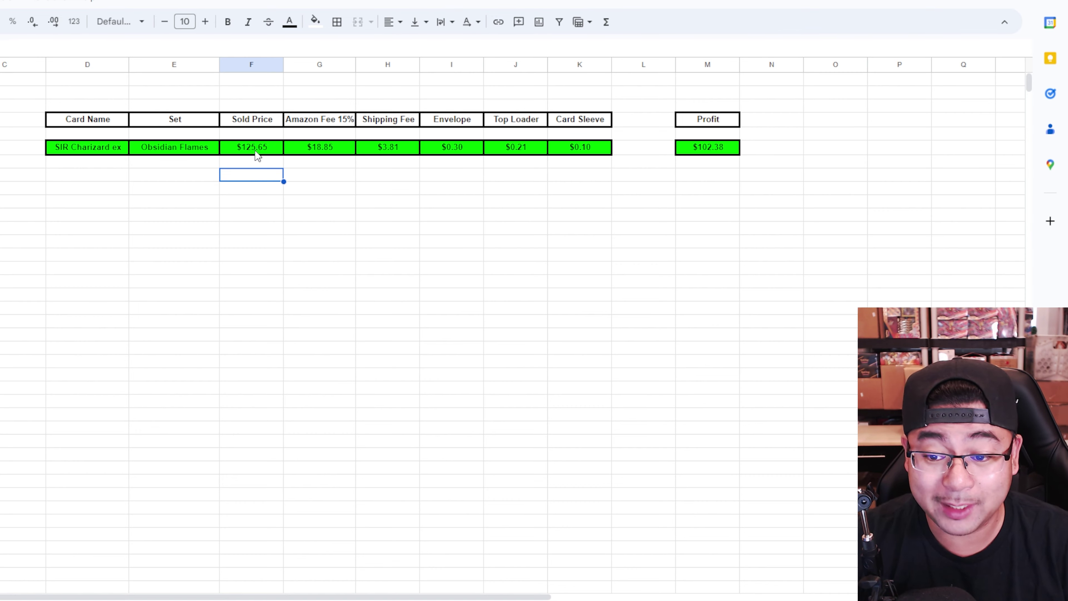
click(313, 149)
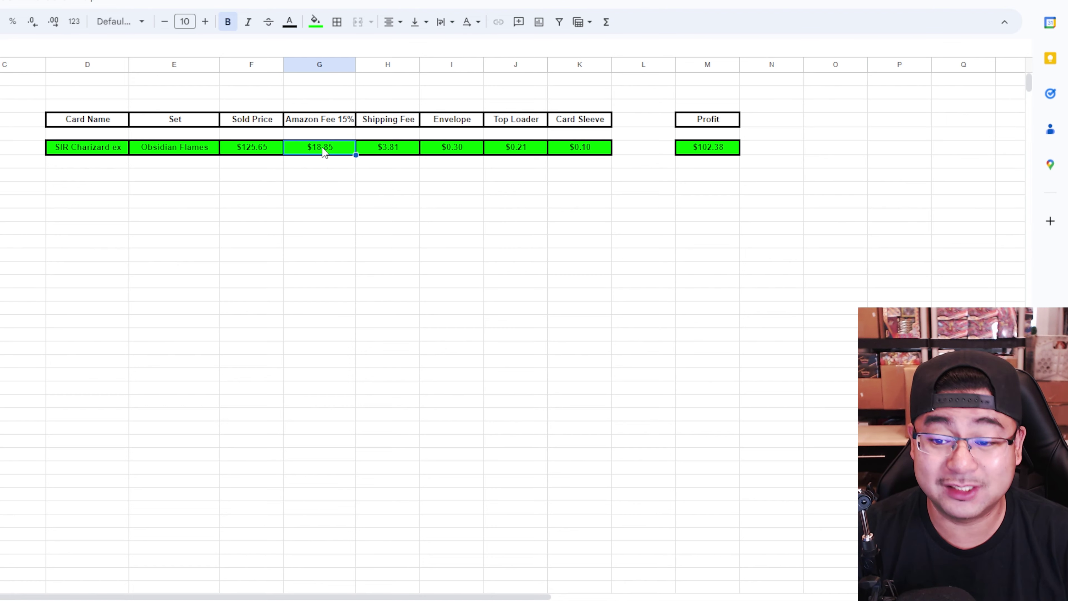
click(386, 147)
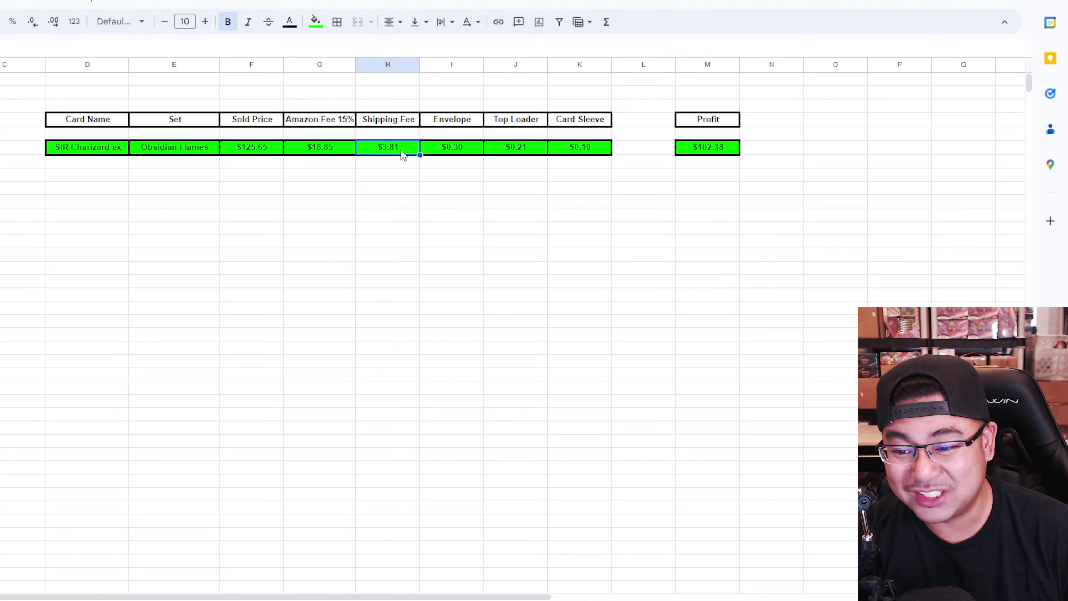
click(455, 181)
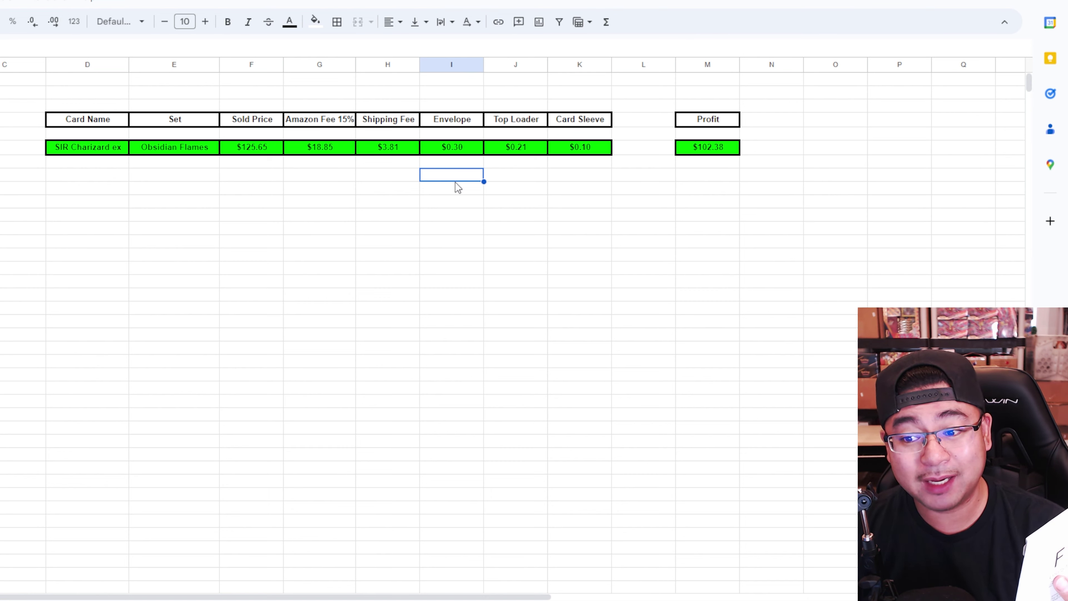
click(467, 152)
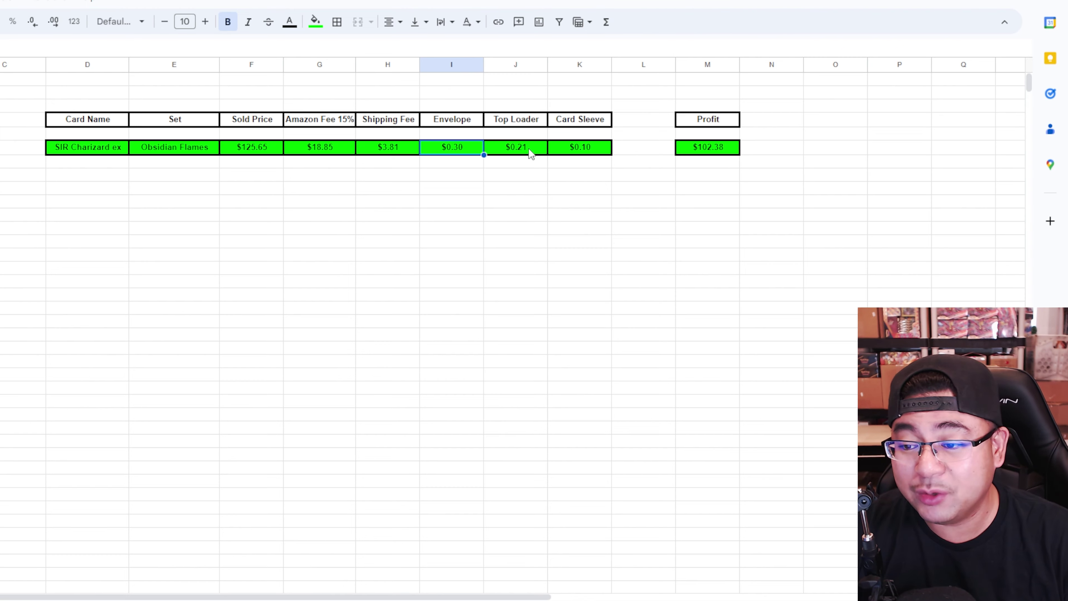
click(529, 148)
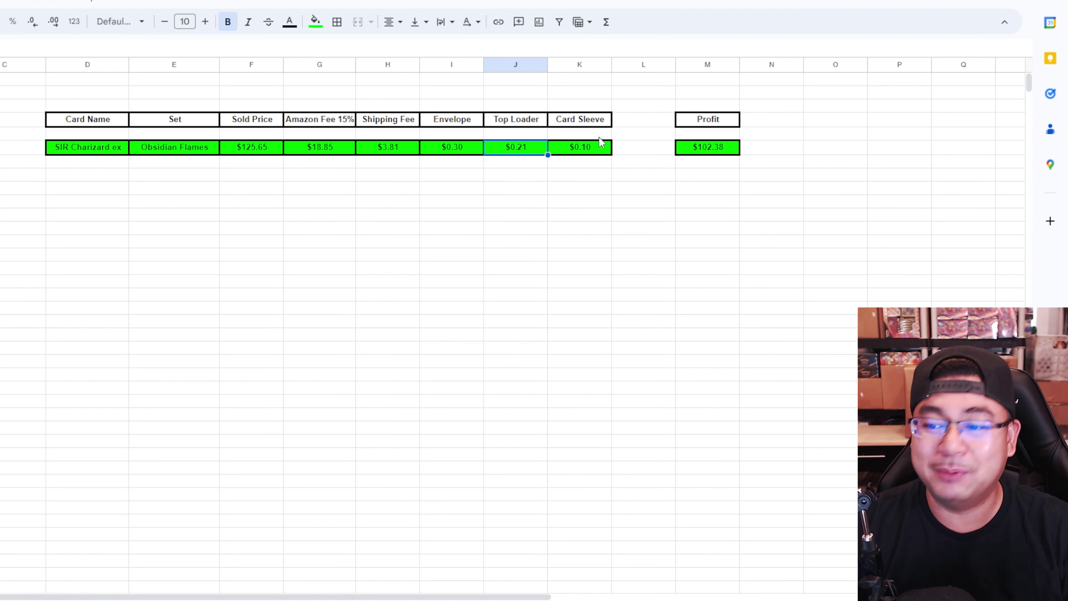
Check the $0.10 card sleeve cost and the $102.38 profit calculation.
click(614, 187)
click(593, 148)
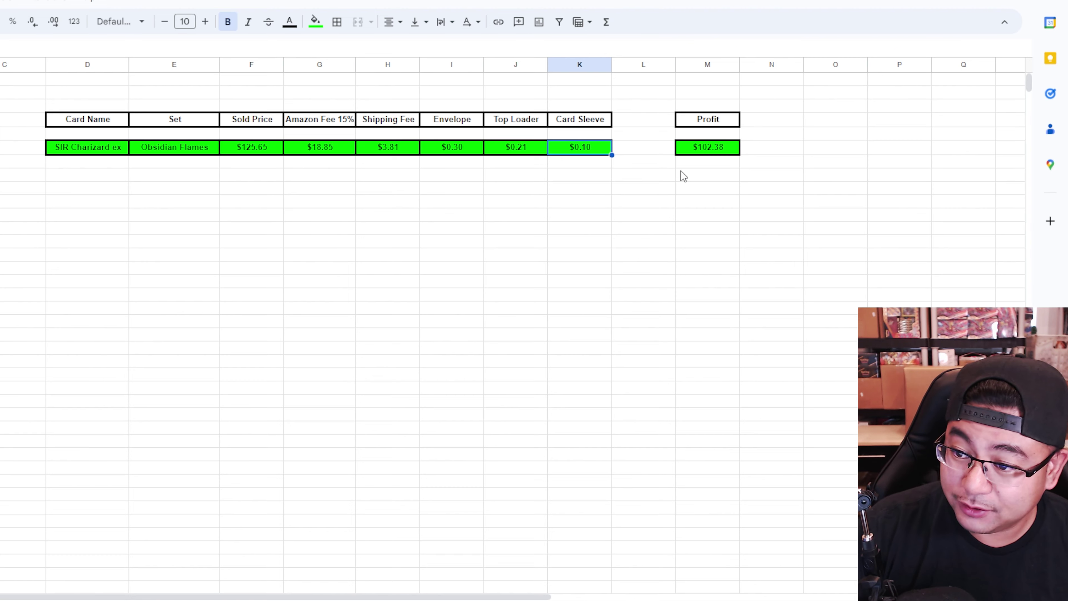
click(724, 151)
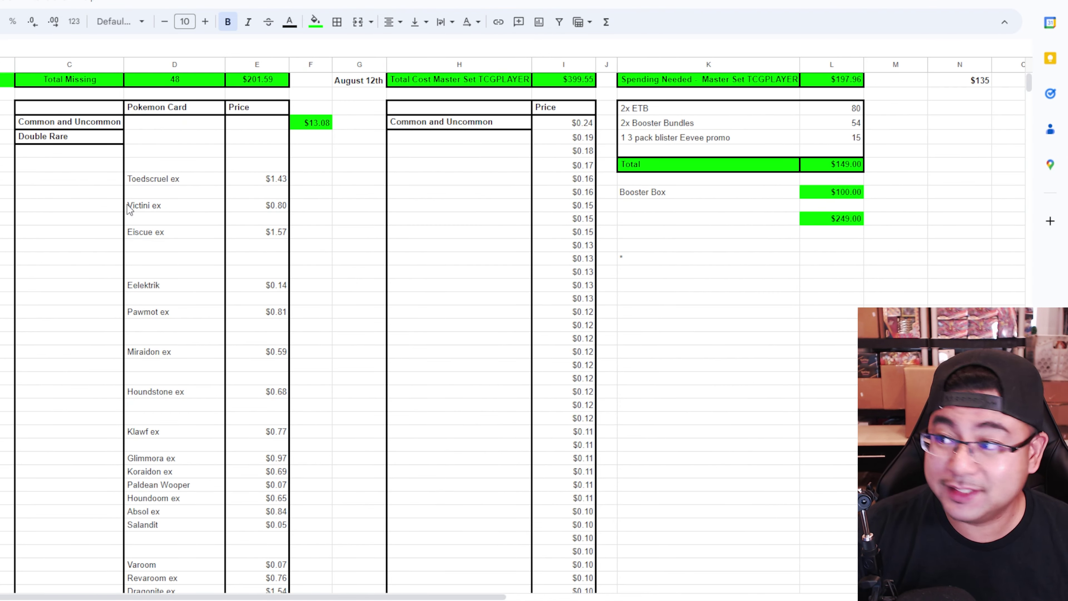
click(8, 285)
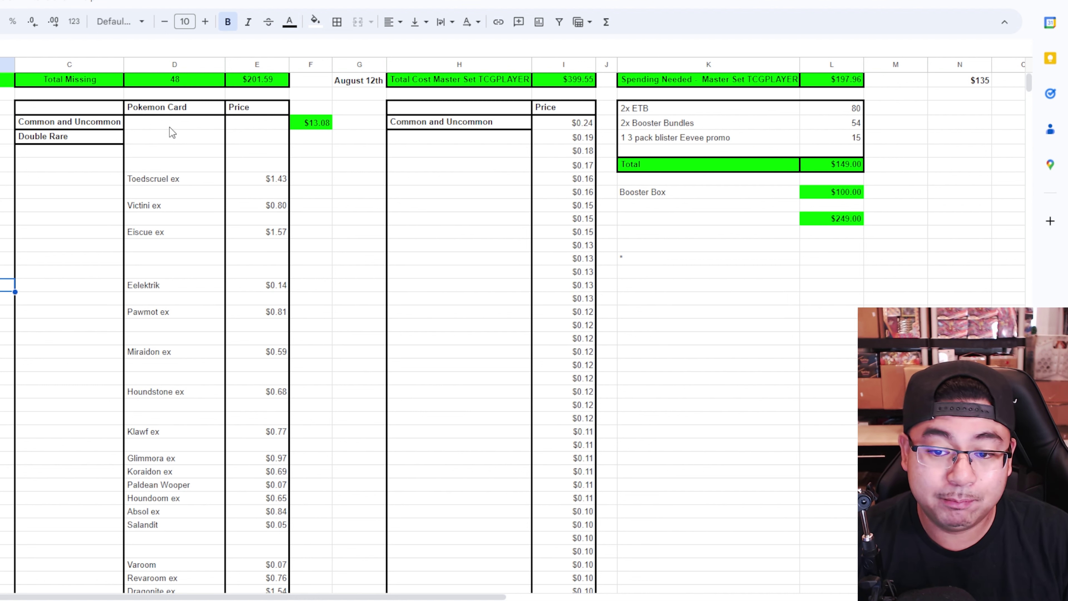
click(173, 134)
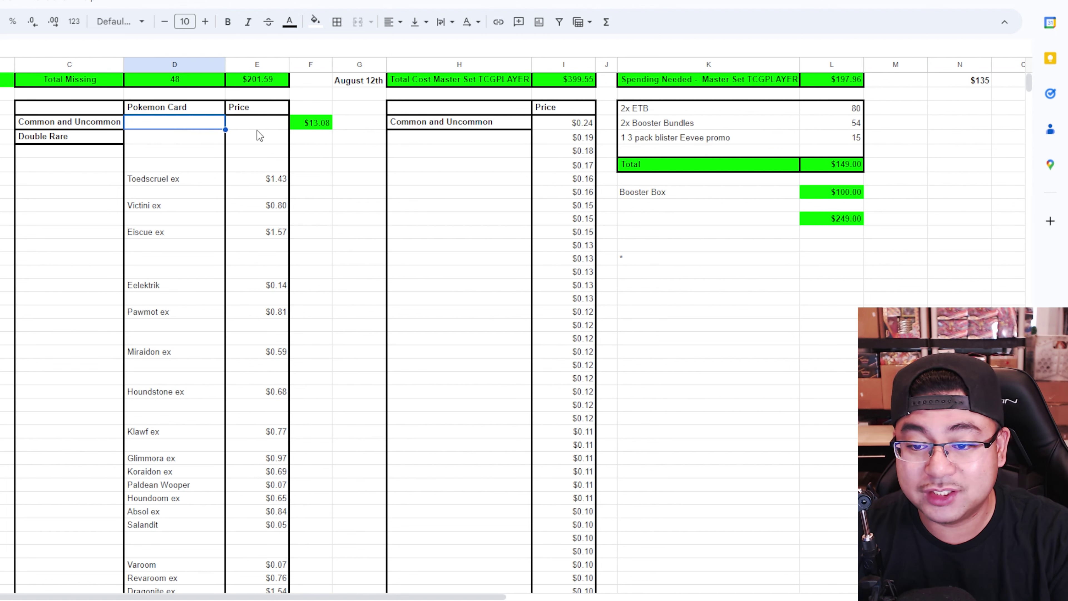
click(249, 149)
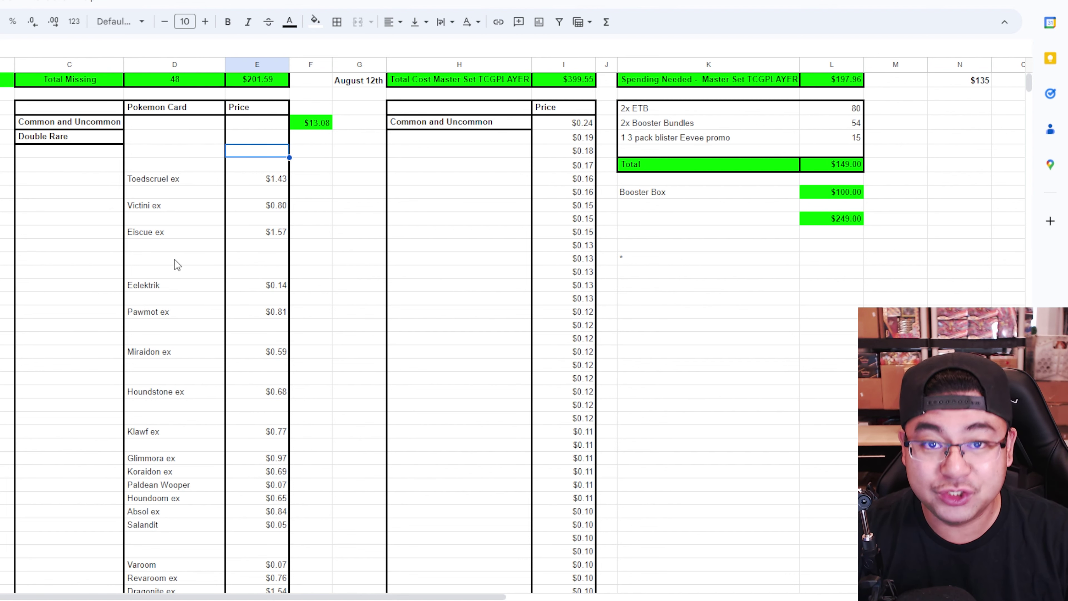
scroll(190, 234, down, 3)
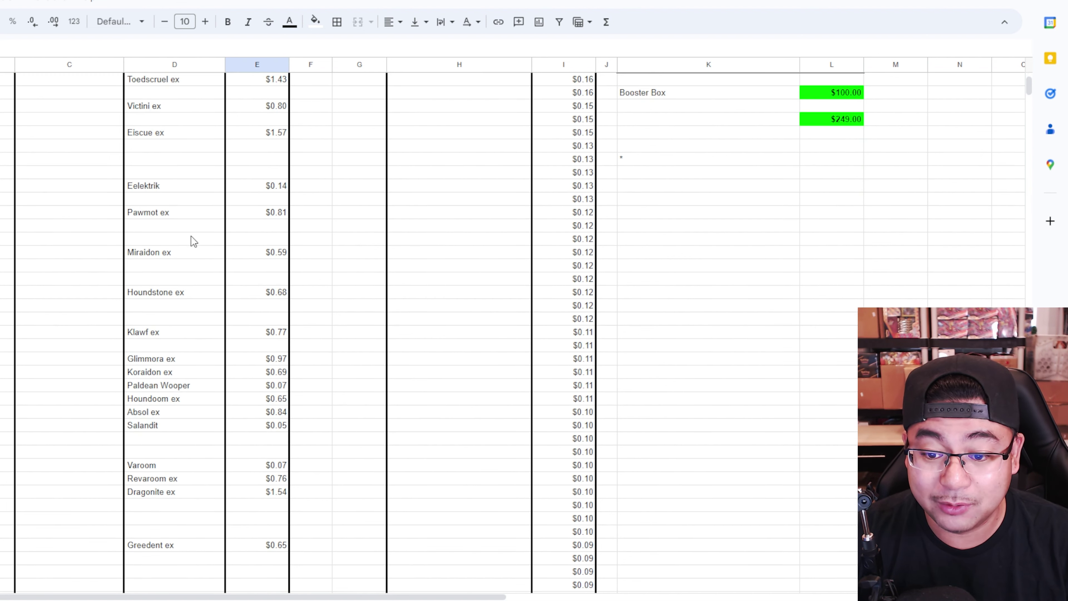
scroll(196, 236, down, 2)
scroll(197, 235, up, 5)
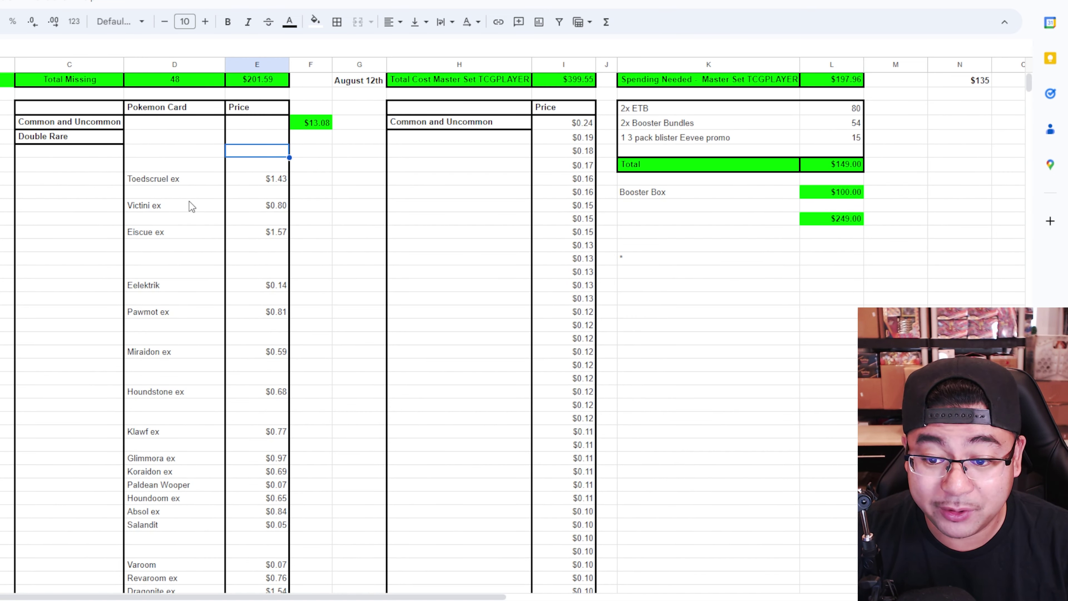
scroll(198, 210, down, 10)
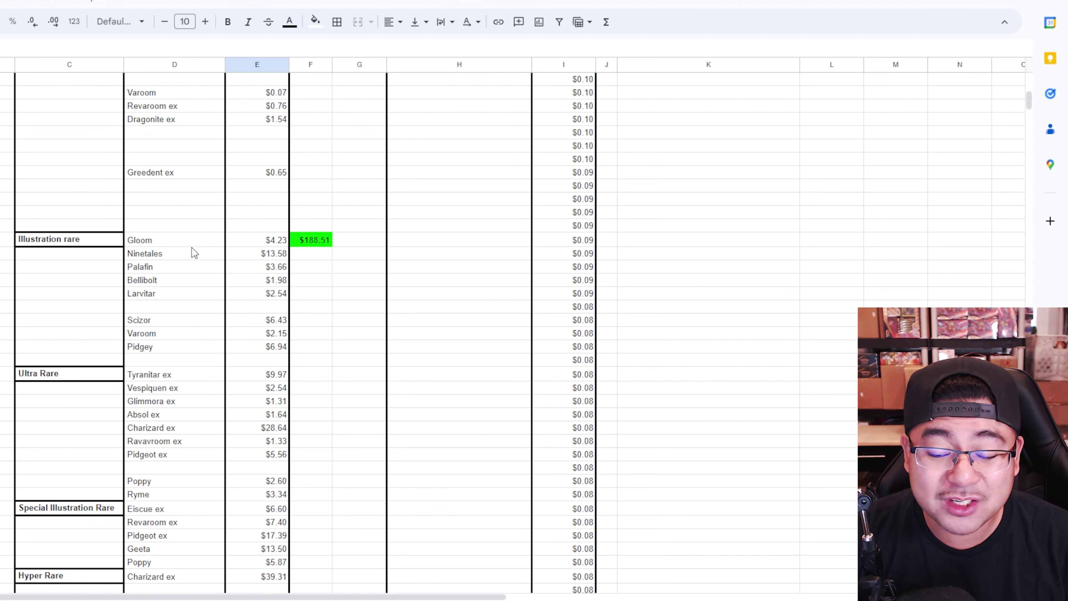
scroll(193, 281, down, 2)
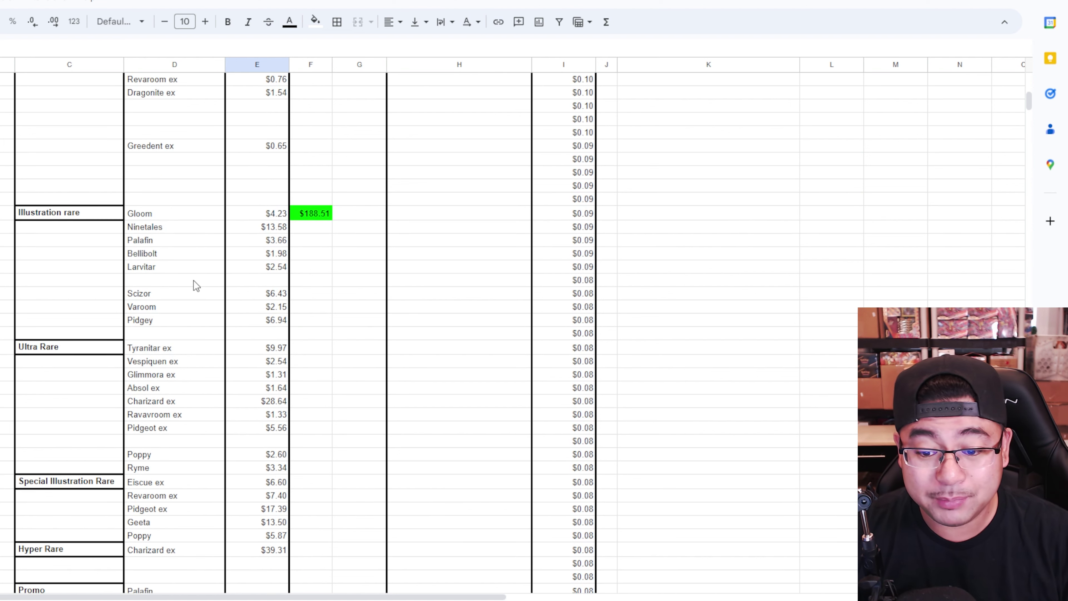
scroll(189, 345, up, 2)
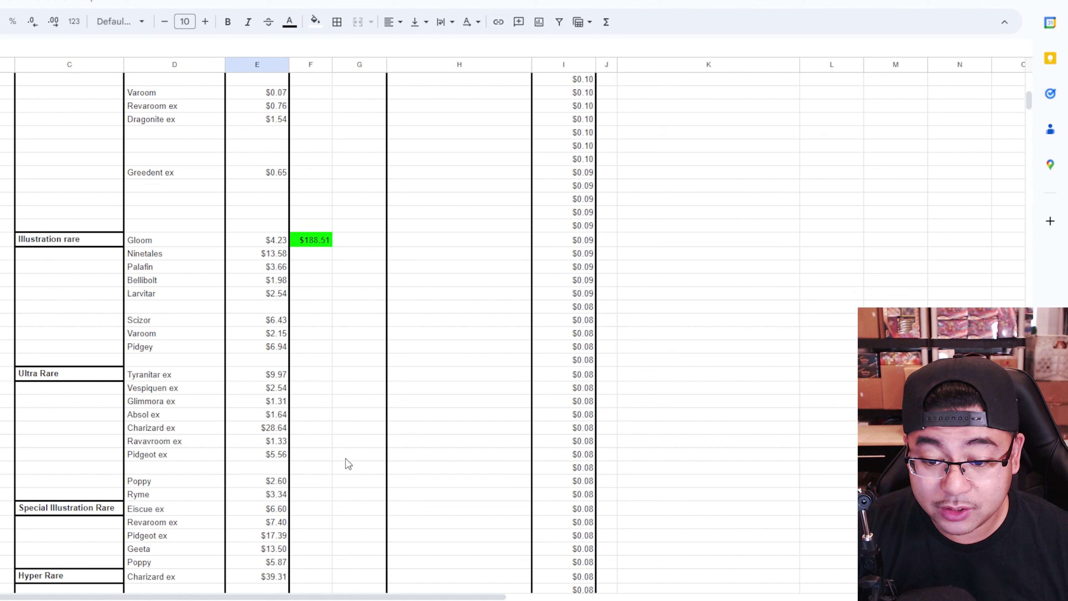
scroll(329, 476, down, 2)
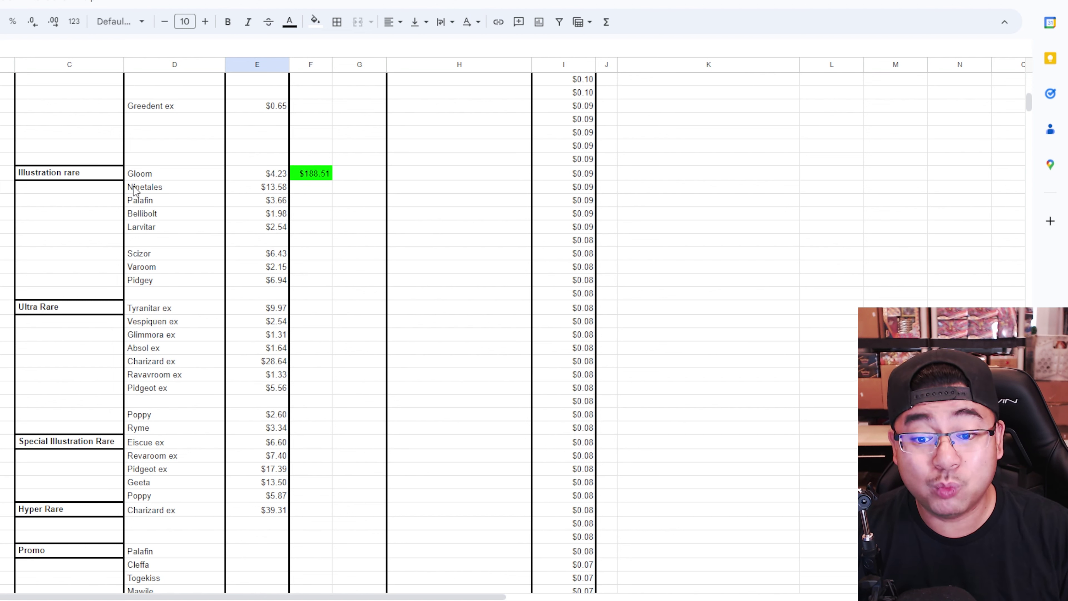
drag(107, 177, 261, 509)
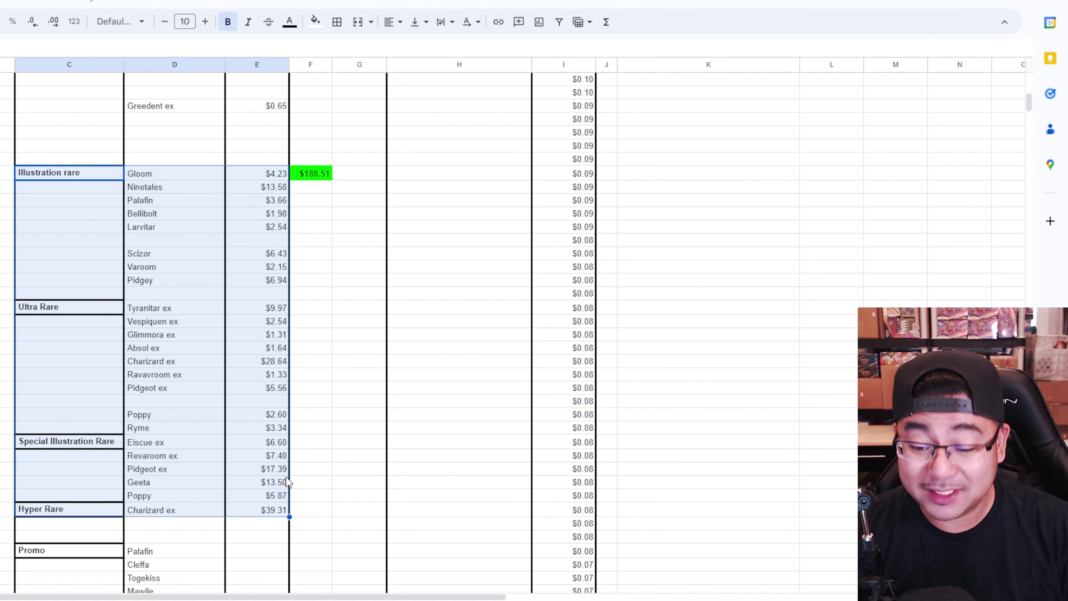
drag(258, 175, 261, 498)
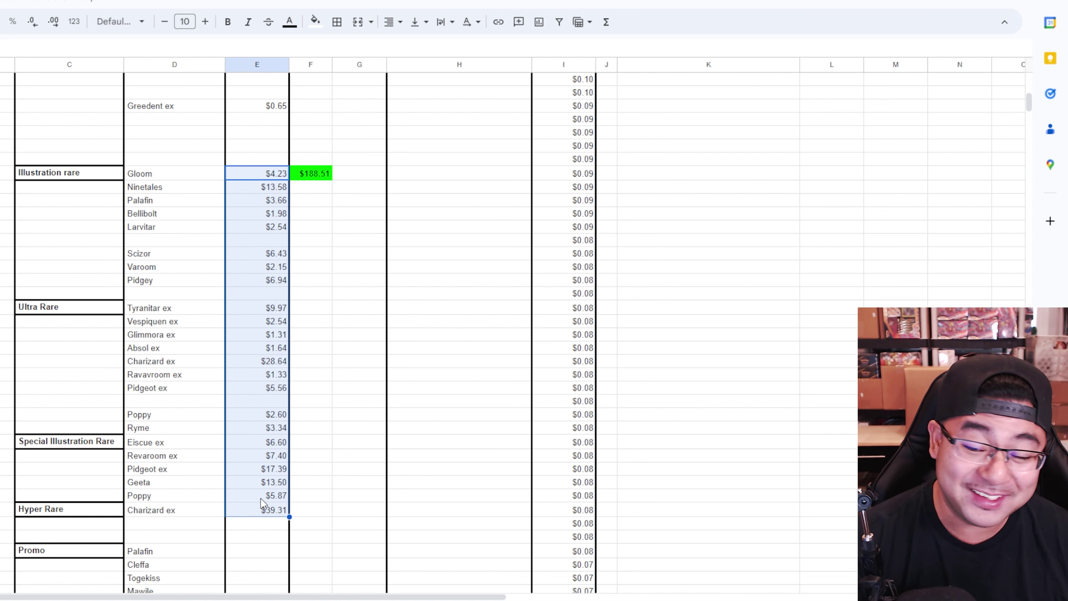
click(336, 418)
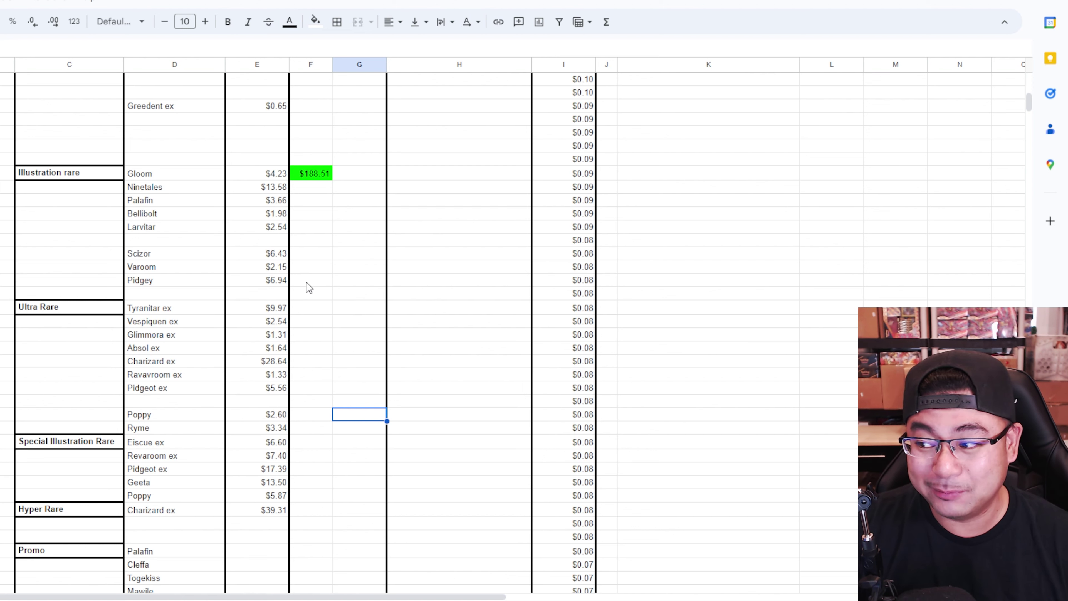
drag(269, 177, 269, 510)
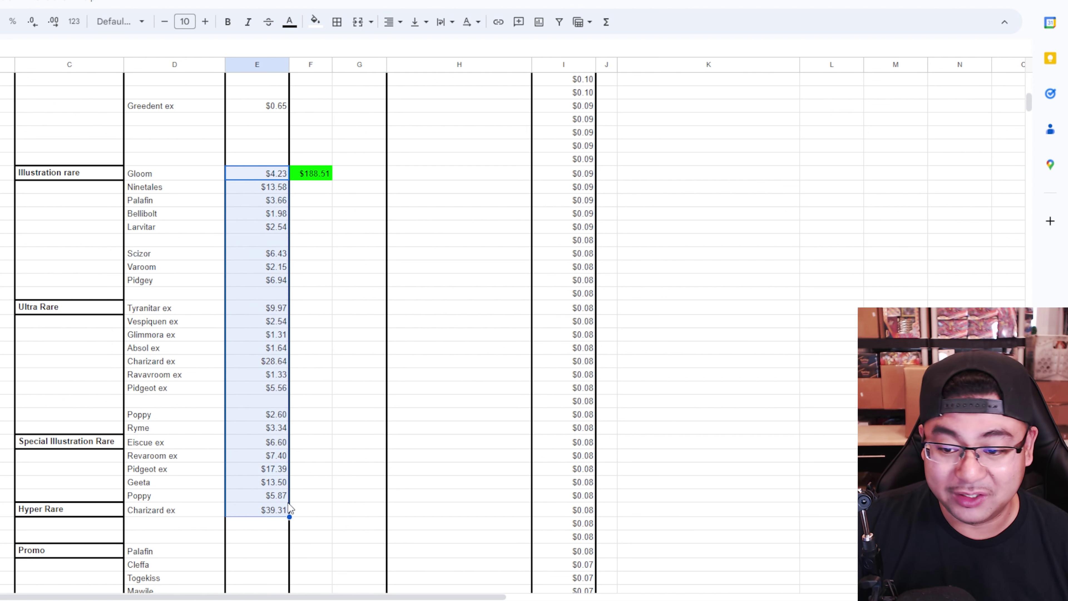
click(326, 469)
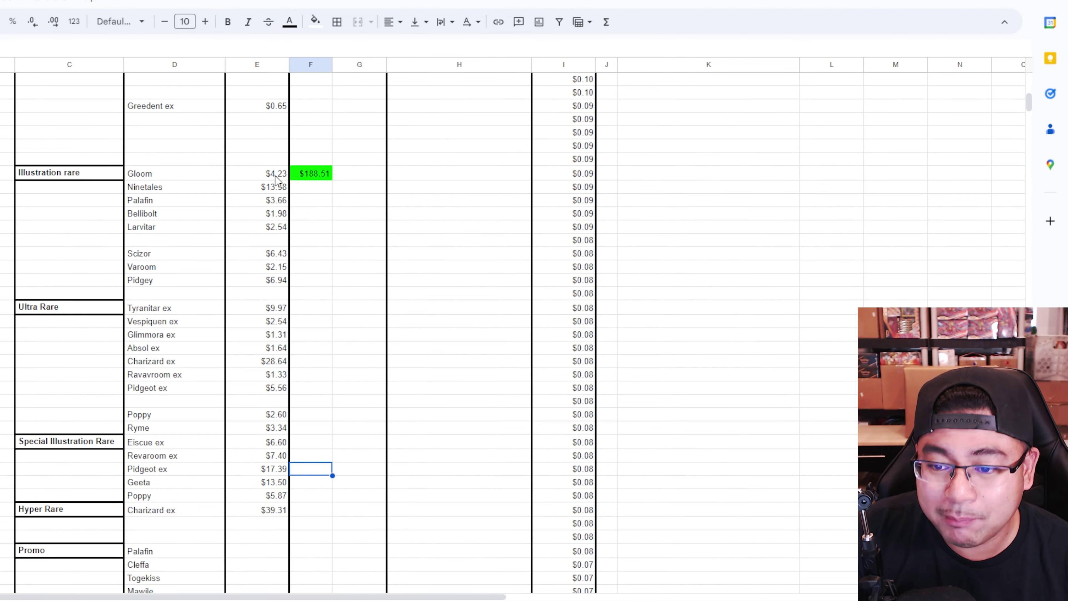
click(309, 176)
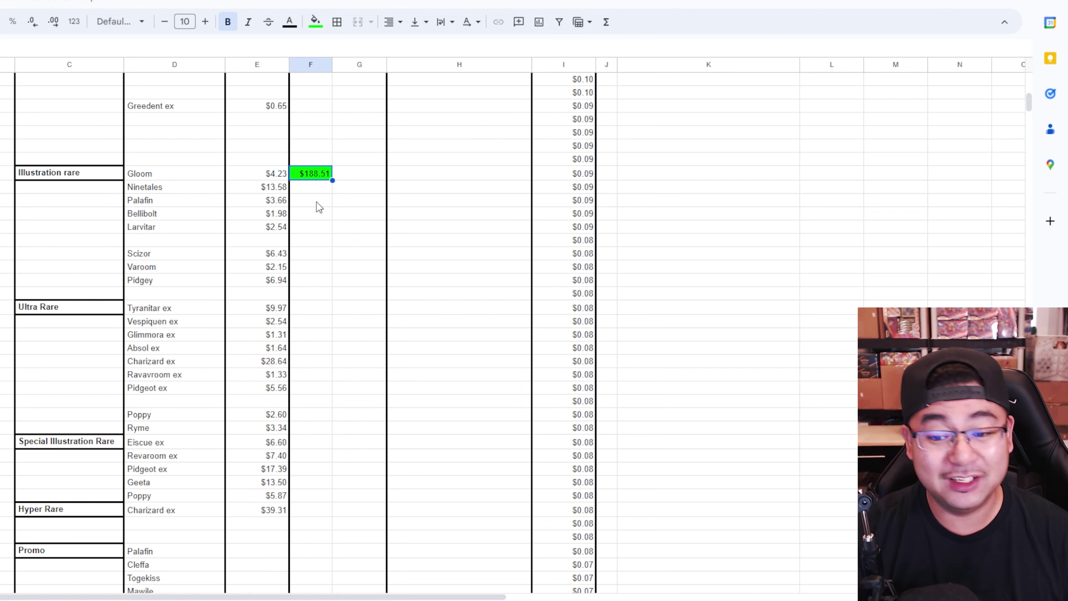
scroll(318, 207, up, 15)
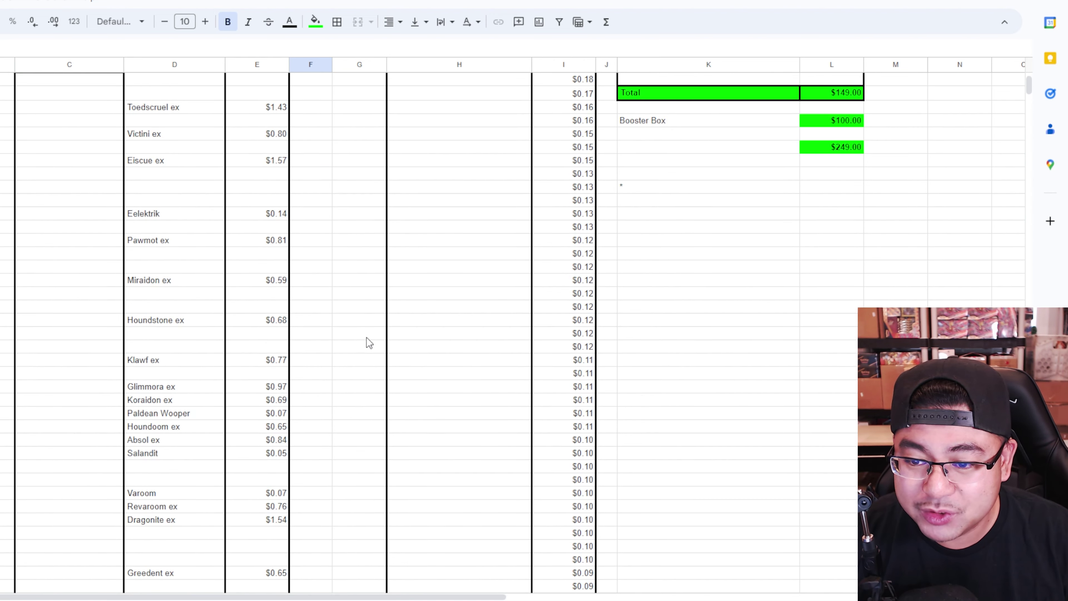
scroll(330, 332, down, 9)
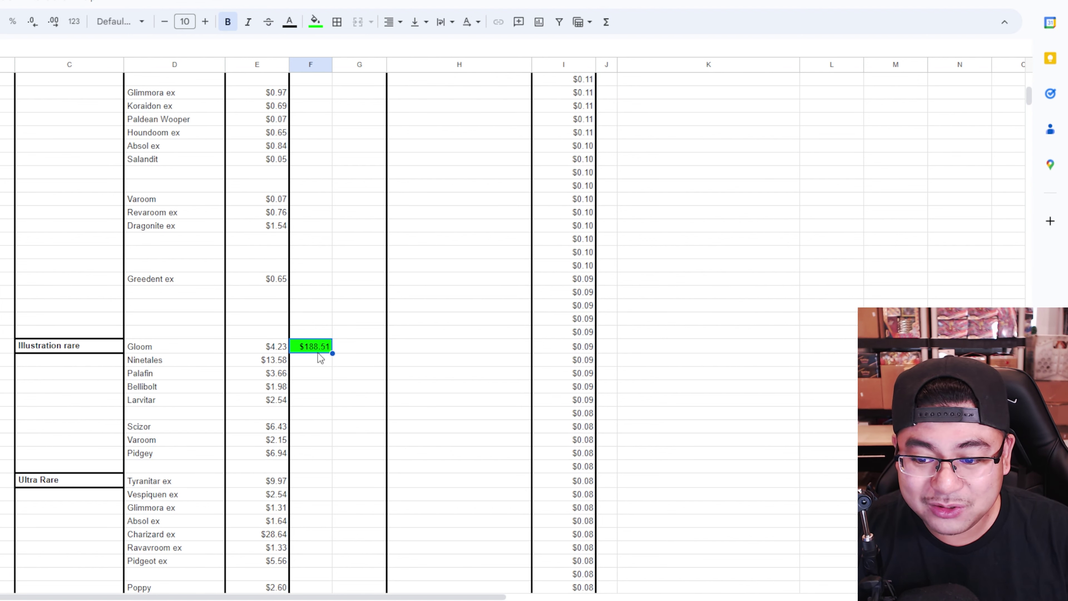
scroll(319, 356, up, 9)
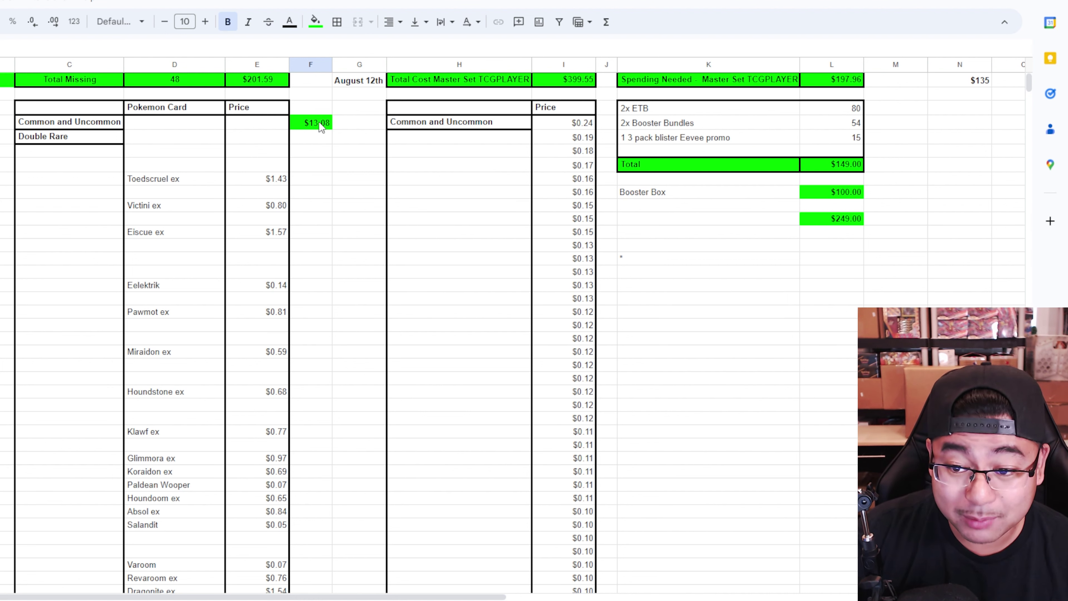
click(317, 167)
scroll(339, 372, down, 3)
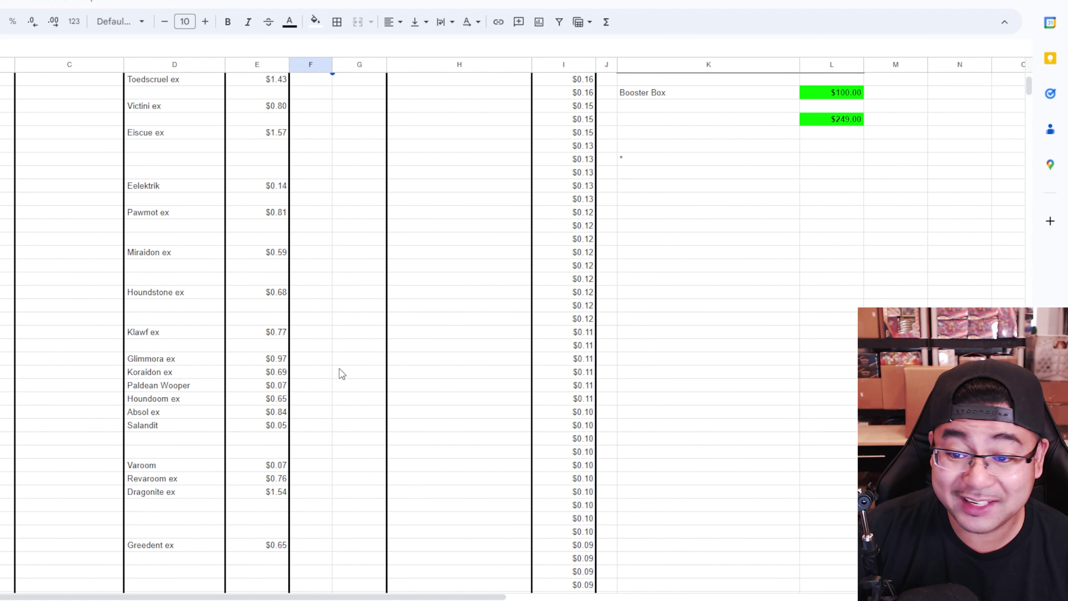
scroll(356, 362, up, 3)
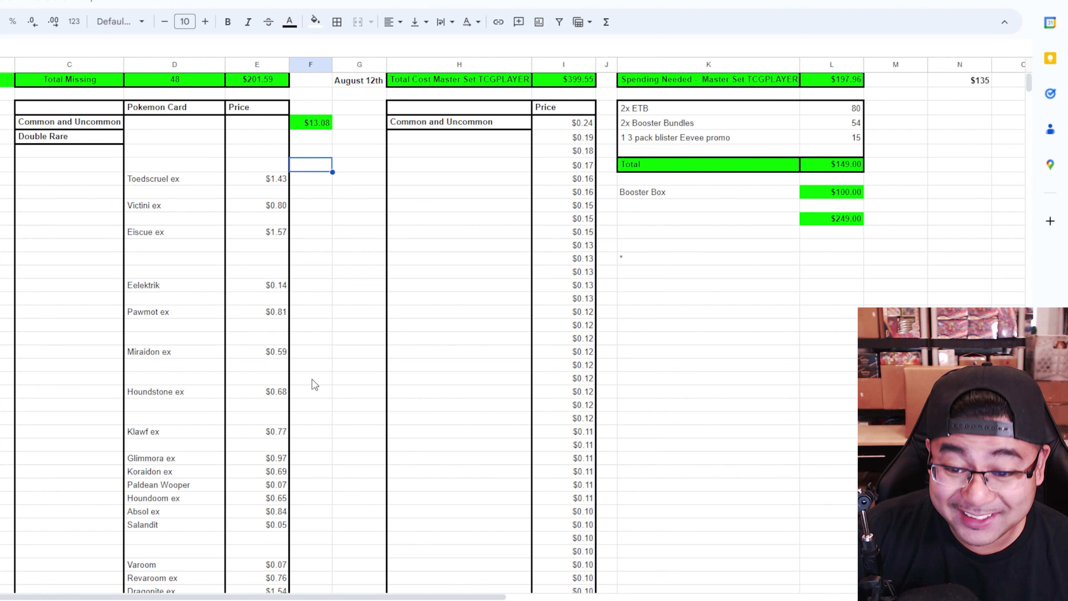
scroll(310, 383, down, 8)
scroll(312, 395, up, 8)
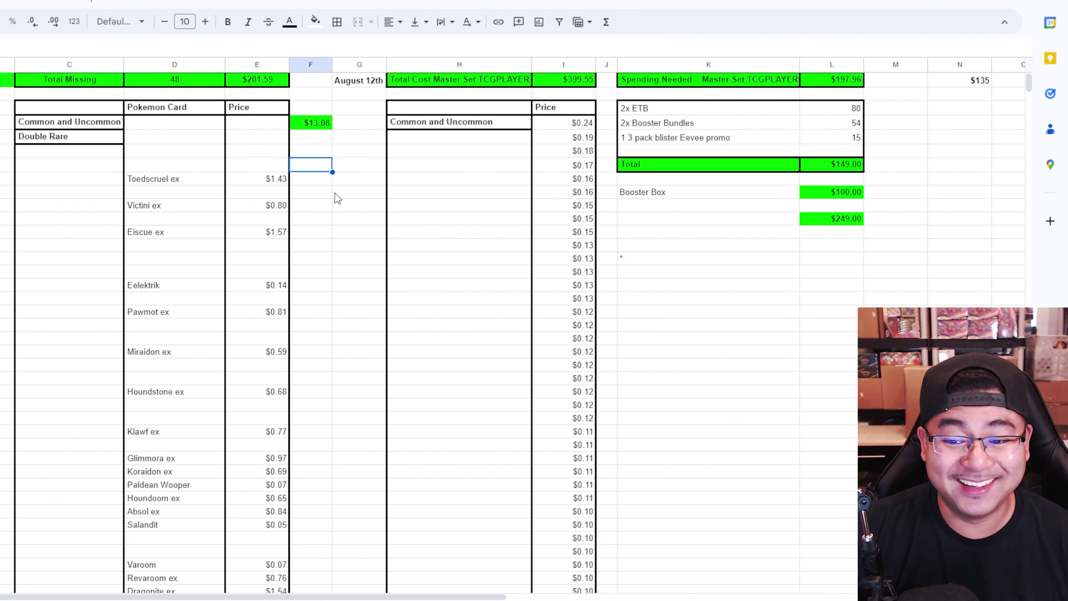
click(305, 196)
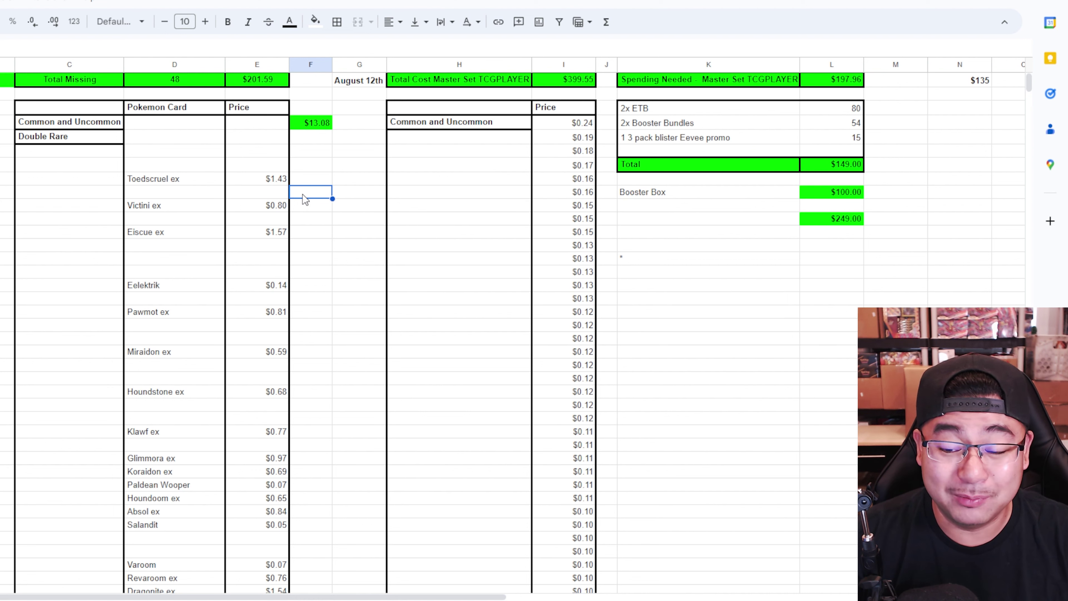
scroll(315, 318, down, 10)
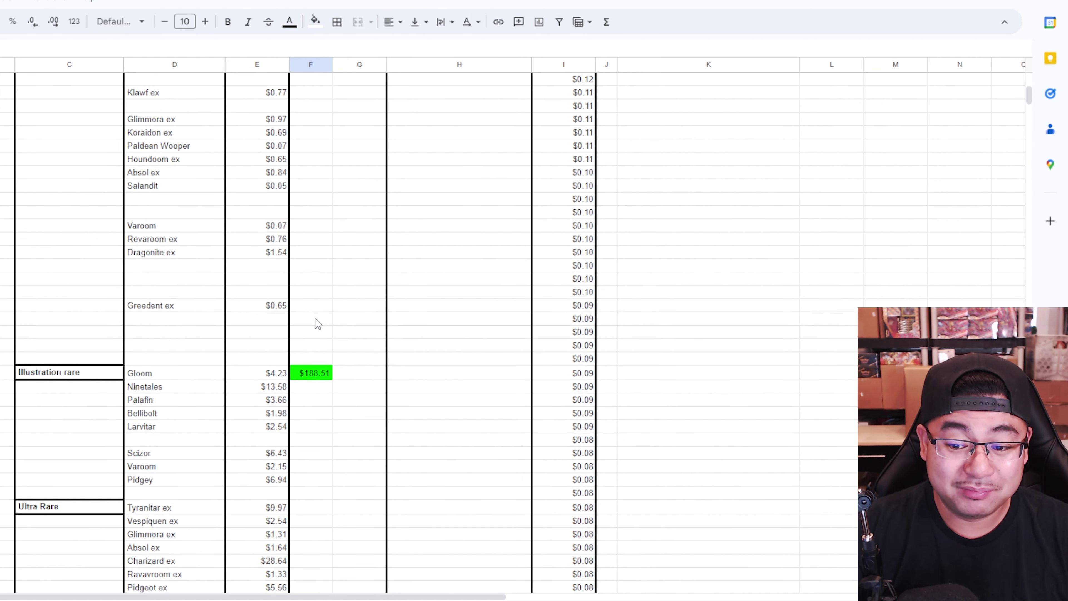
scroll(317, 316, down, 1)
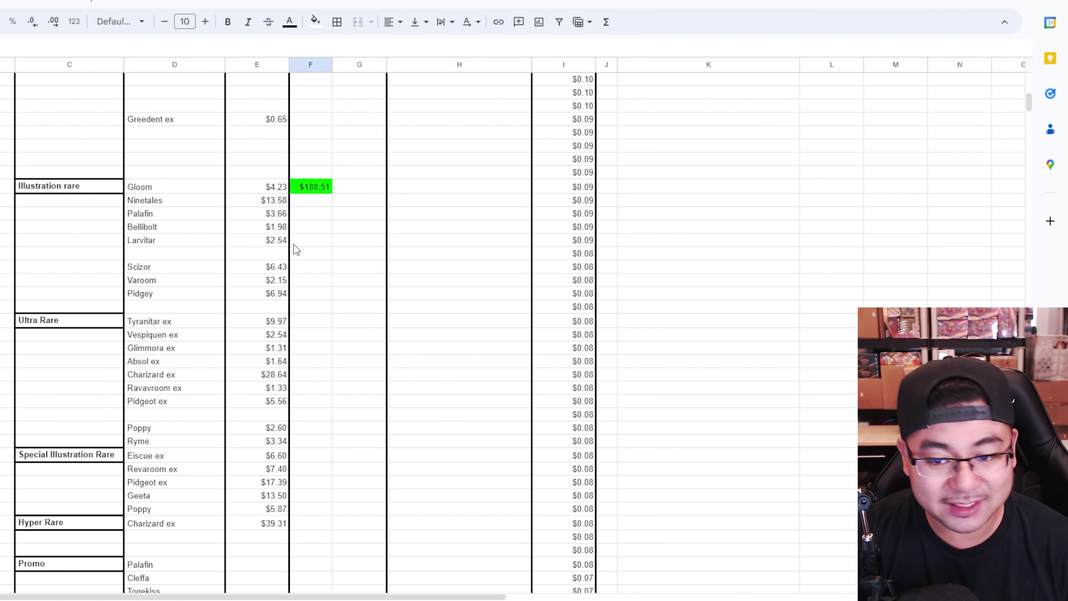
click(345, 229)
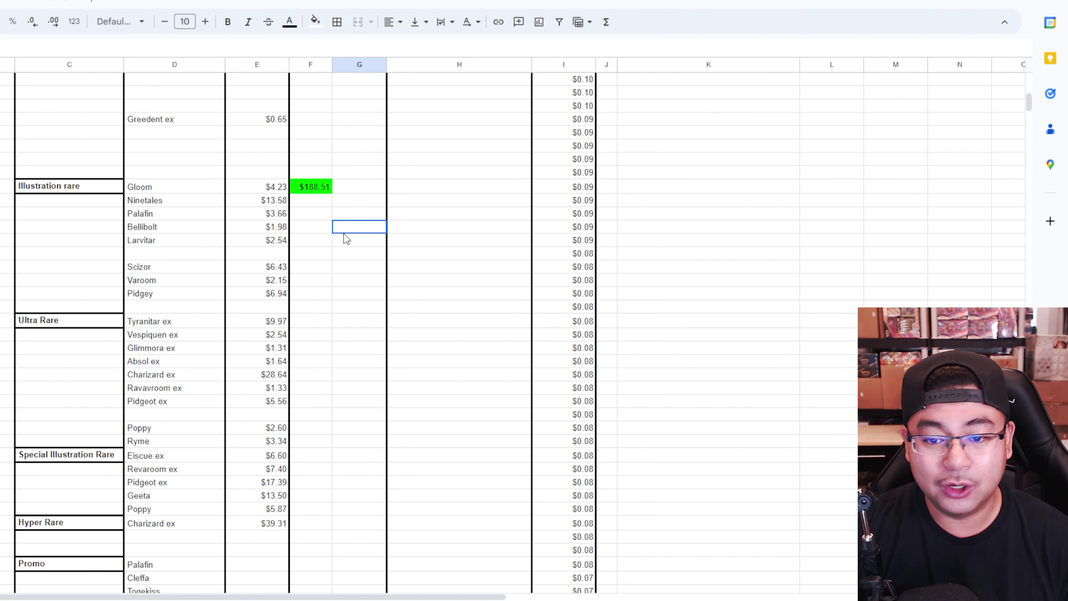
scroll(303, 299, up, 5)
scroll(310, 444, up, 7)
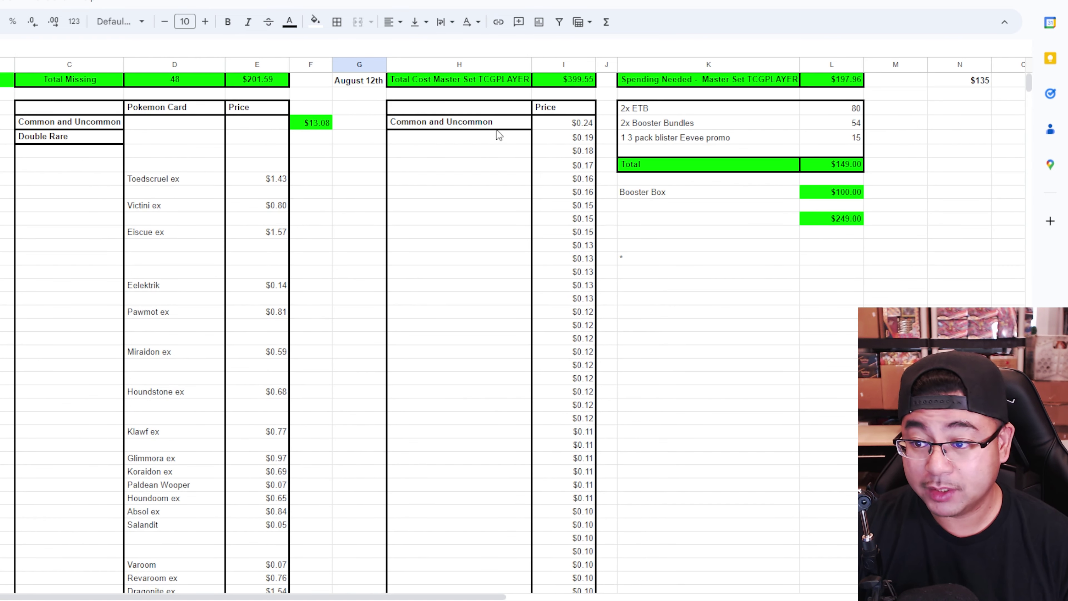
click(563, 81)
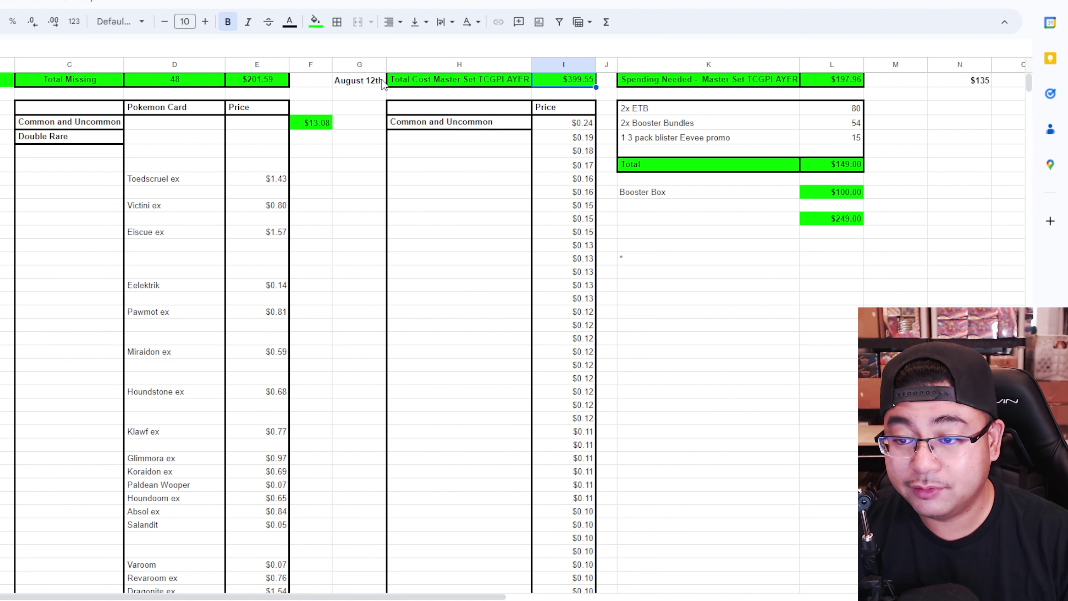
click(383, 82)
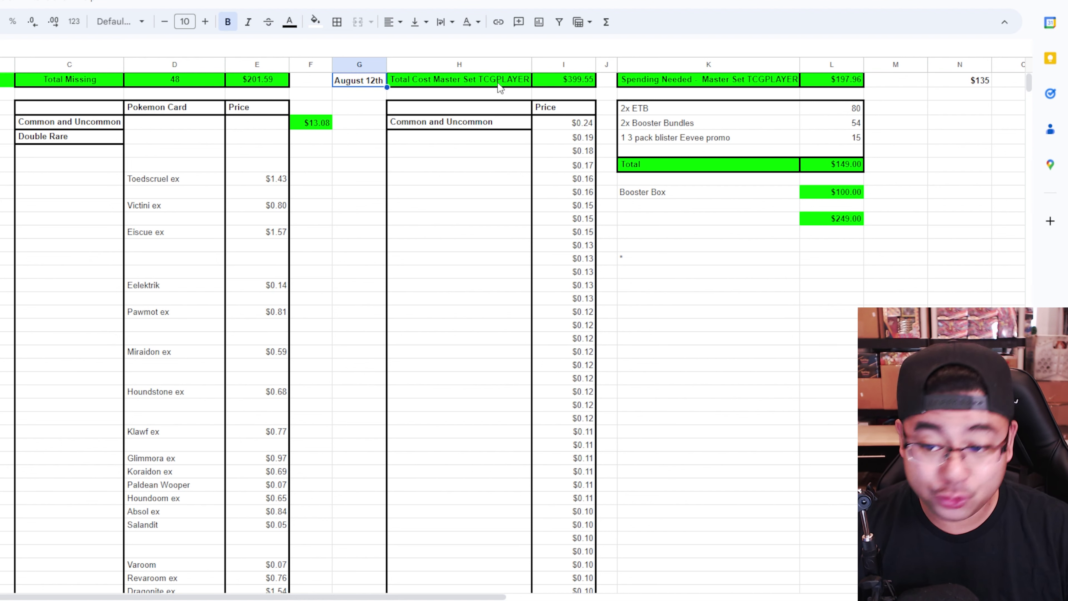
click(553, 79)
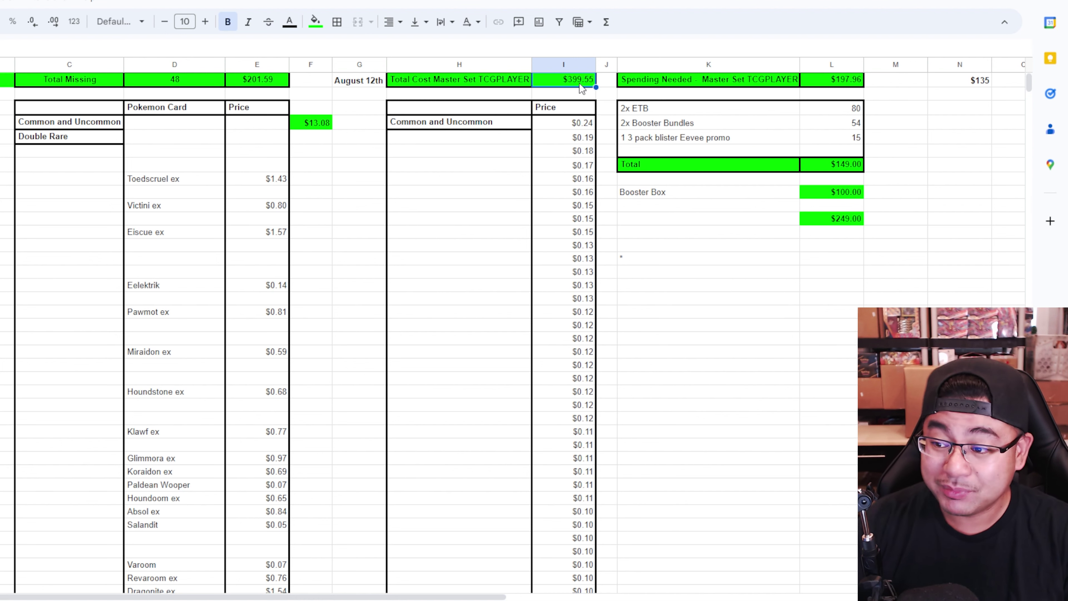
click(847, 219)
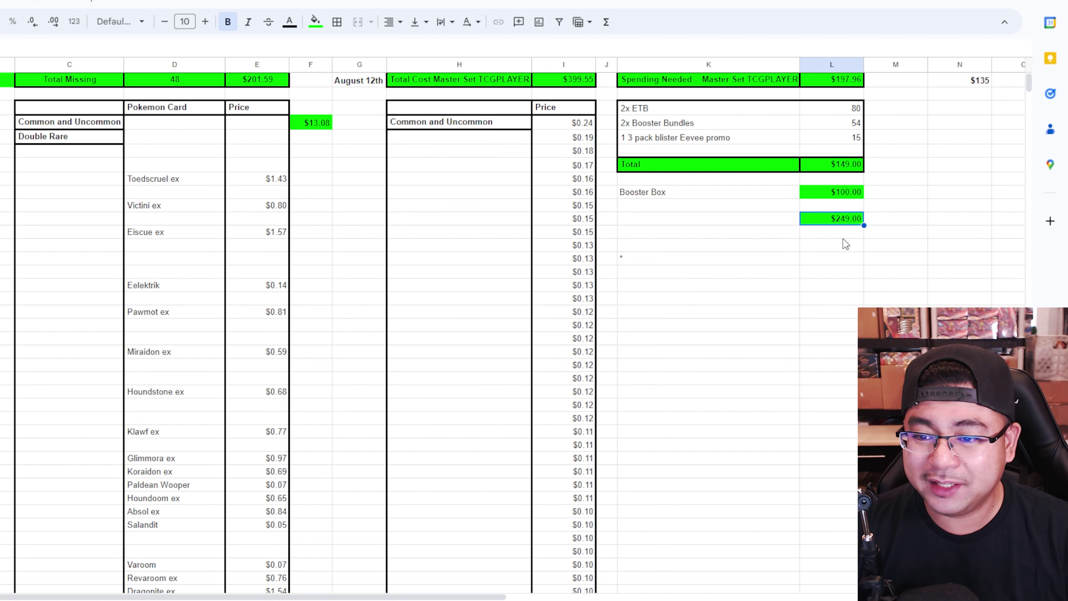
Scroll the tracker and check the $188.51 total beside Gloom.
scroll(711, 433, down, 10)
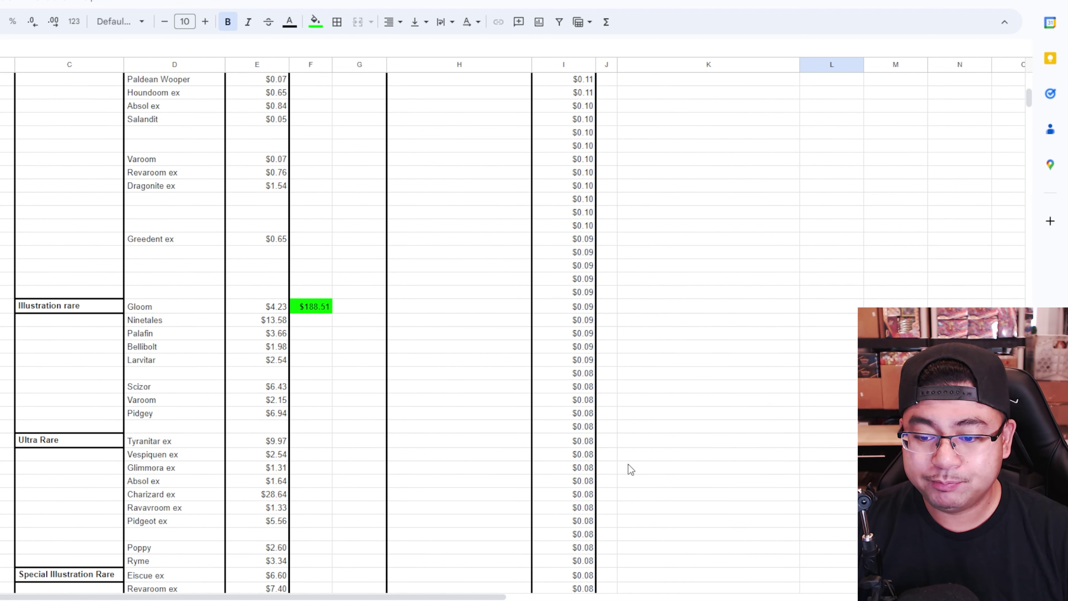
scroll(642, 427, up, 3)
scroll(382, 332, down, 3)
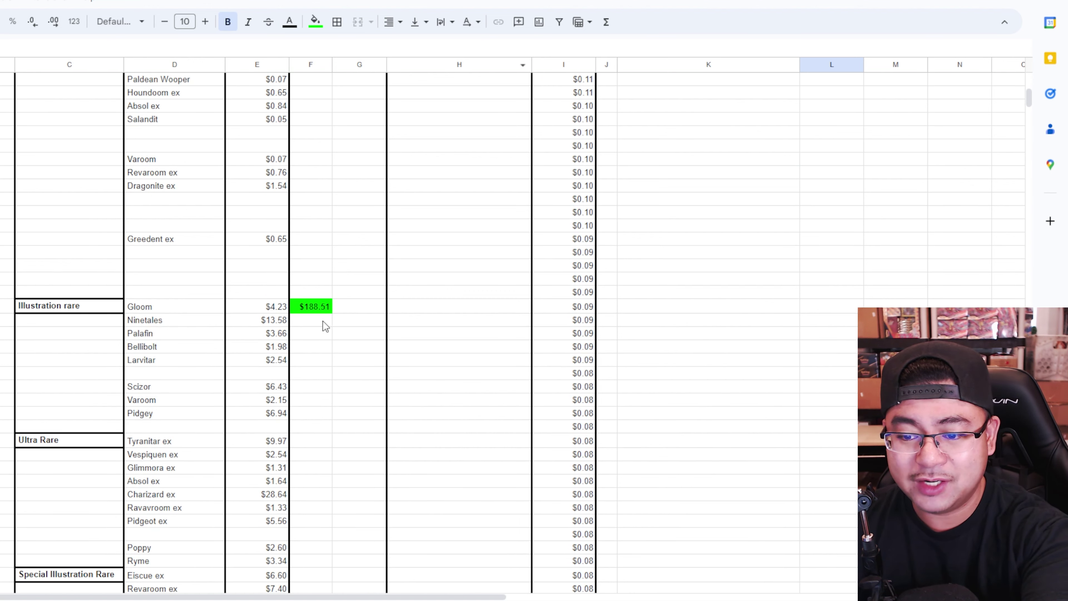
click(319, 308)
scroll(345, 333, up, 4)
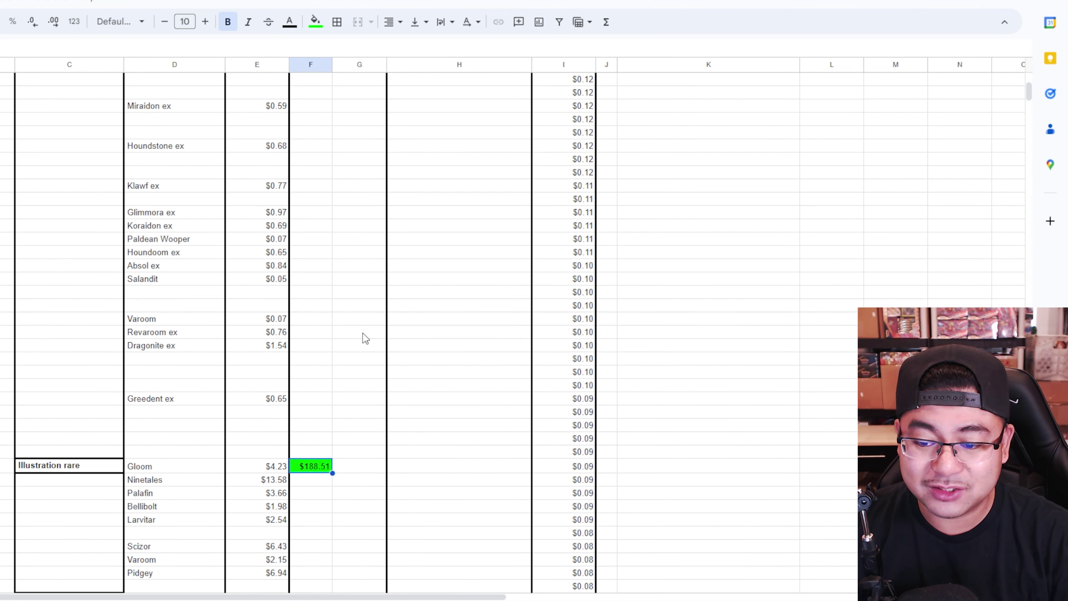
scroll(358, 370, up, 6)
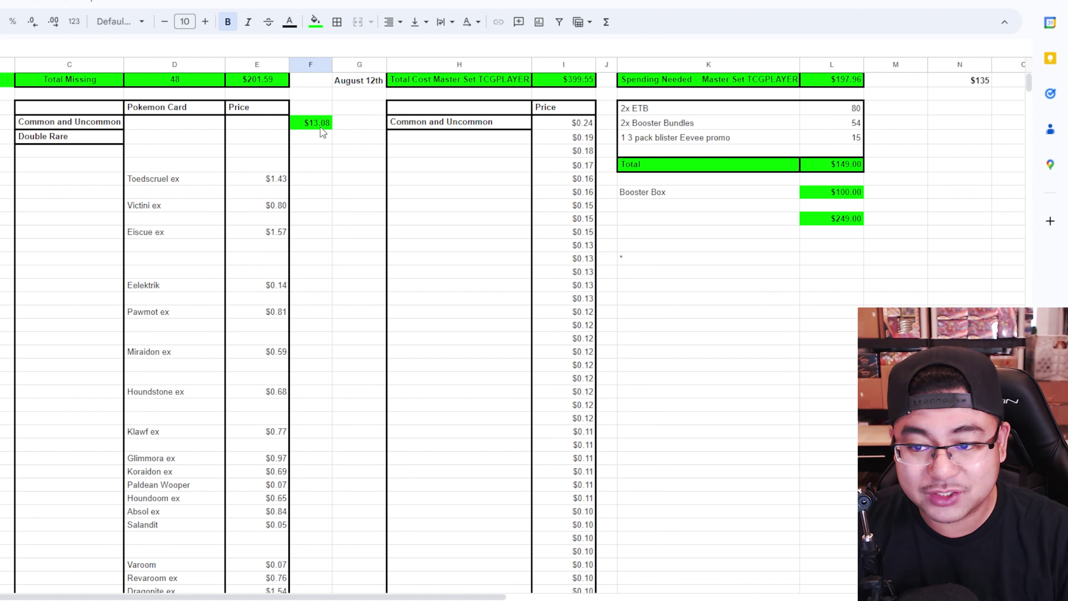
Inspect the $249.00 sealed-product total, then switch to the TCGplayer listing sorted high to low.
click(824, 248)
click(835, 221)
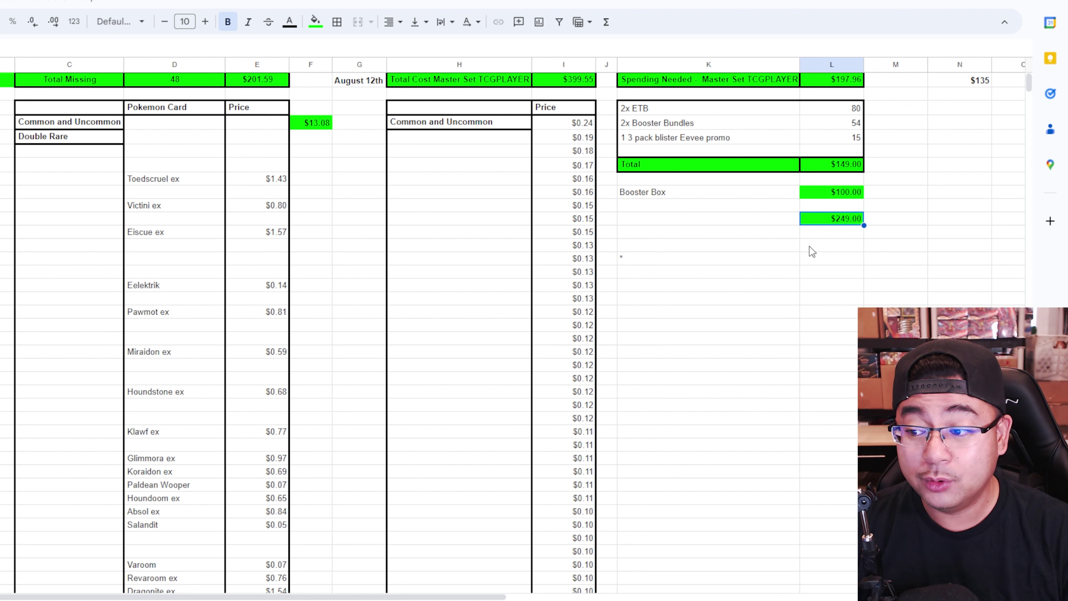
click(852, 248)
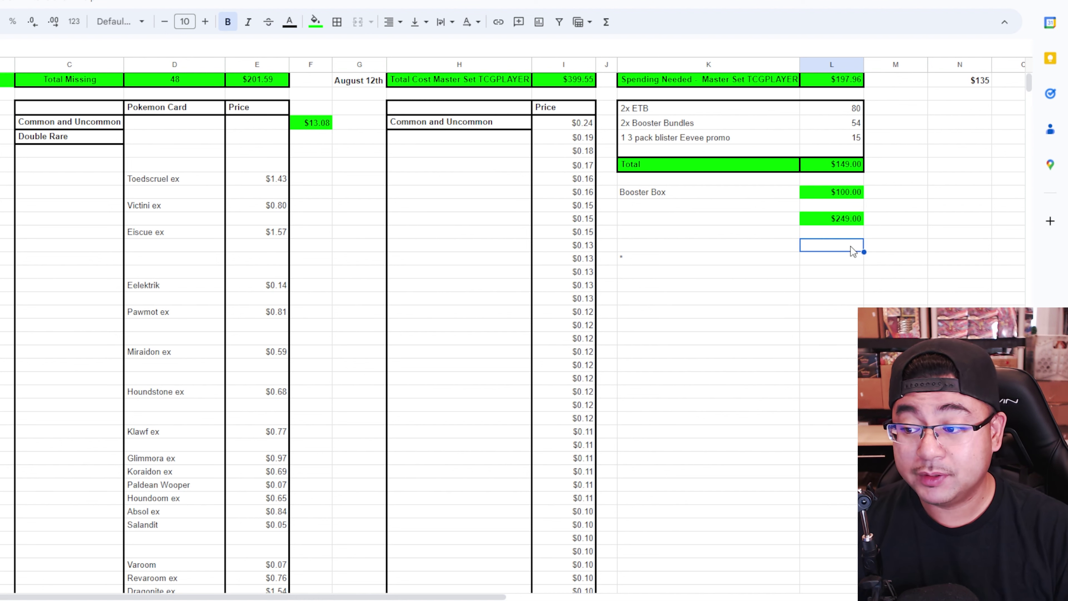
click(839, 222)
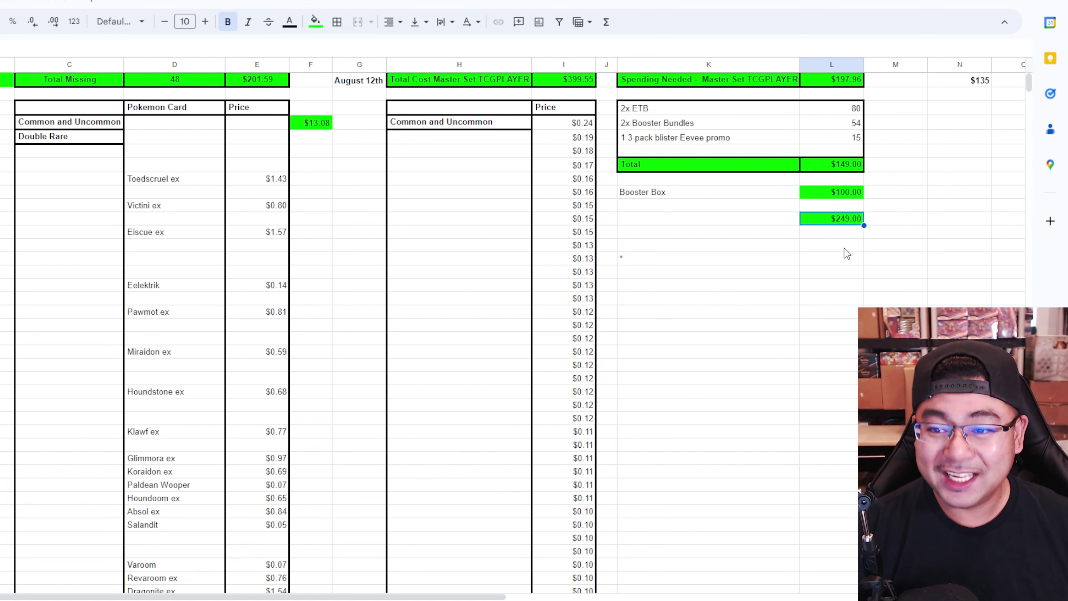
key(ctrl+Tab)
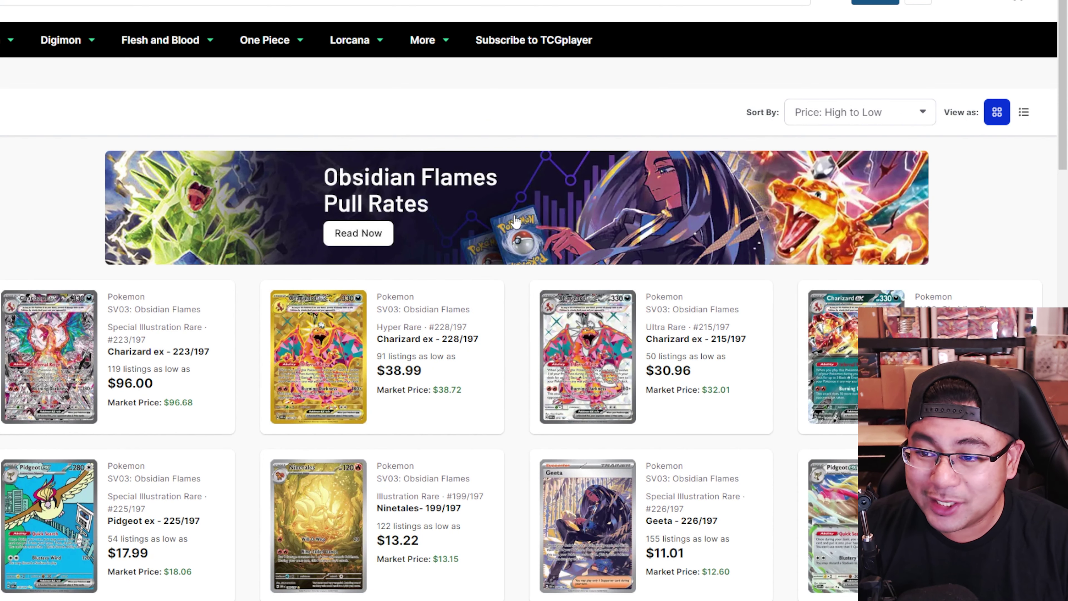
Scroll through the Obsidian Flames card grid, comparing market prices with the tracker.
scroll(446, 226, down, 5)
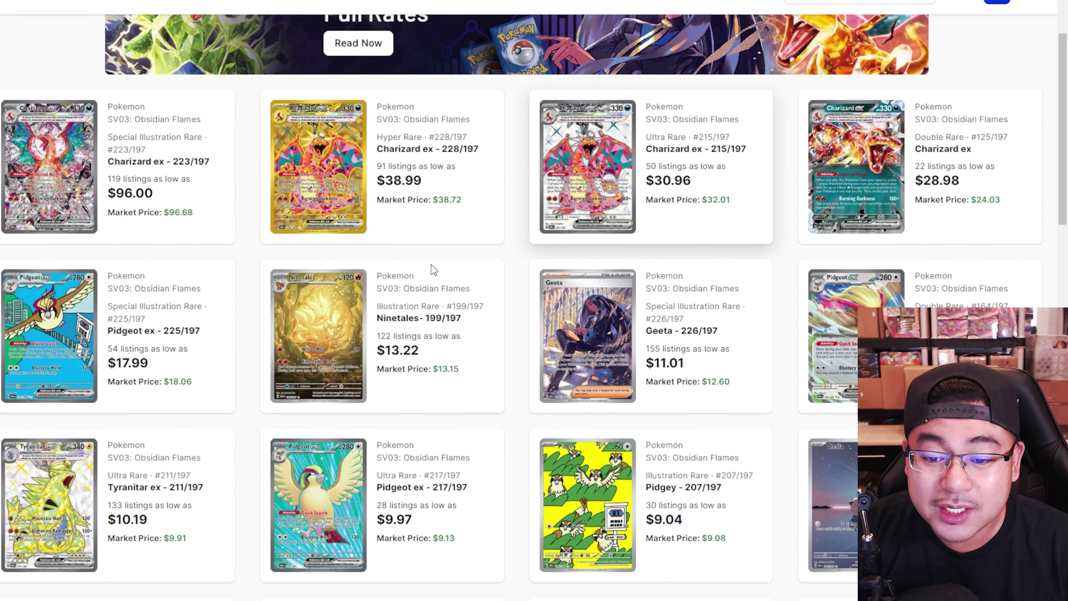
scroll(182, 342, down, 5)
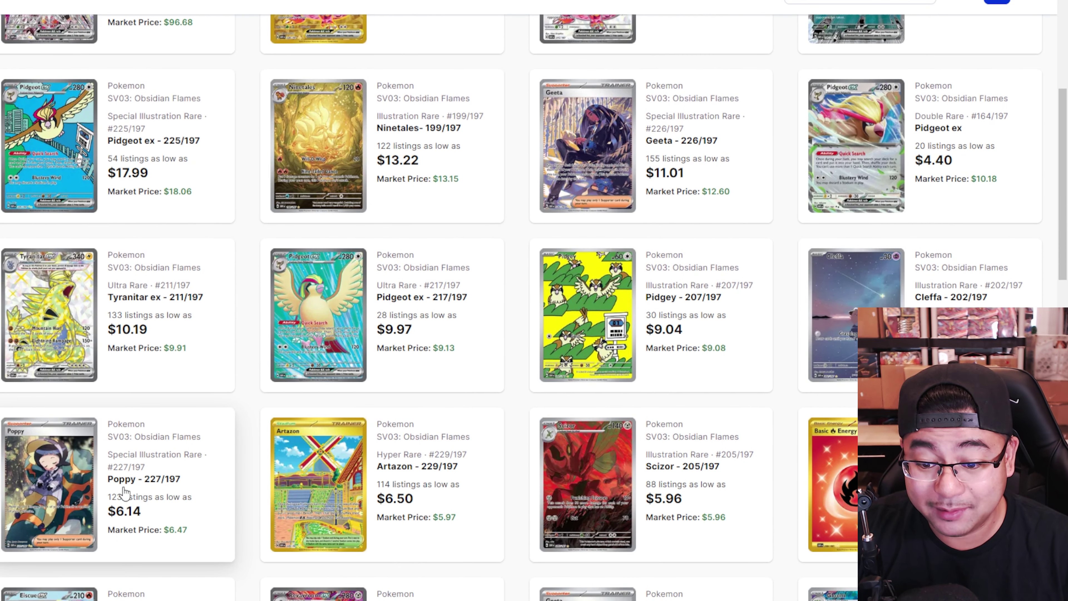
scroll(134, 493, up, 2)
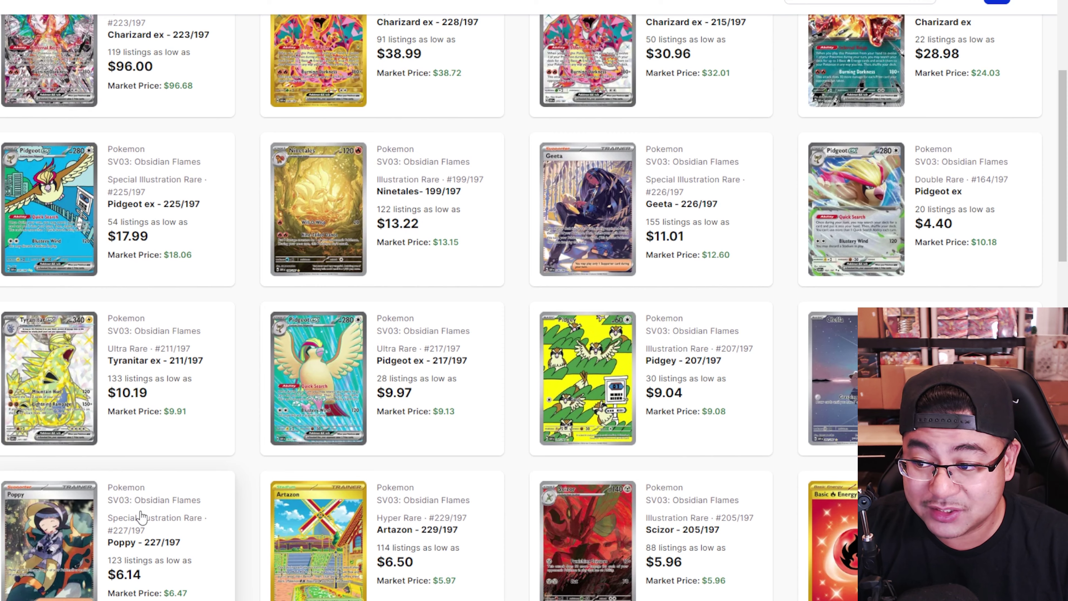
scroll(138, 513, up, 2)
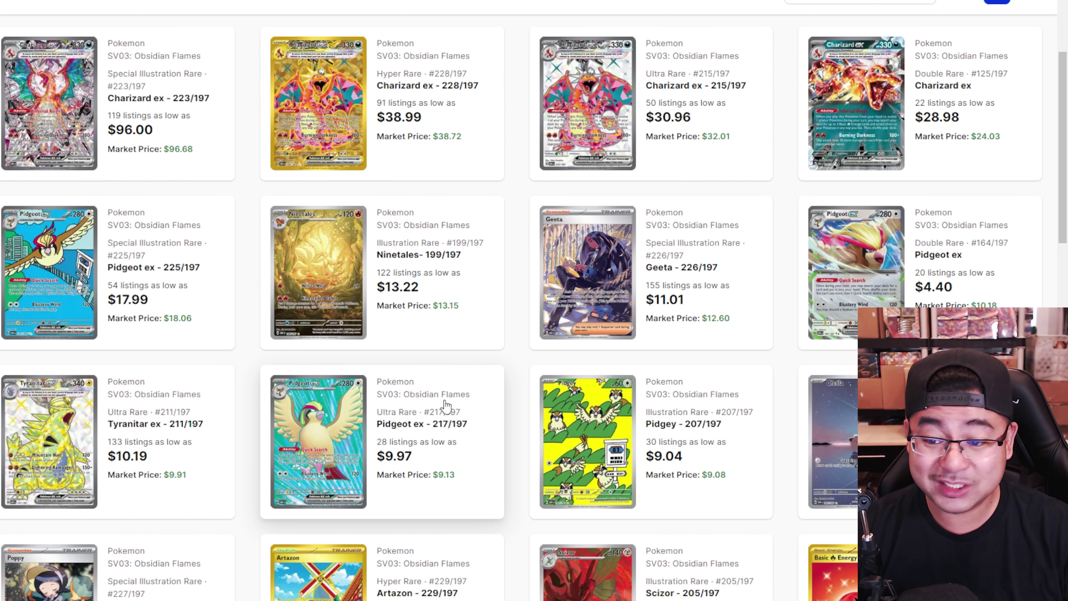
scroll(1062, 159, down, 1)
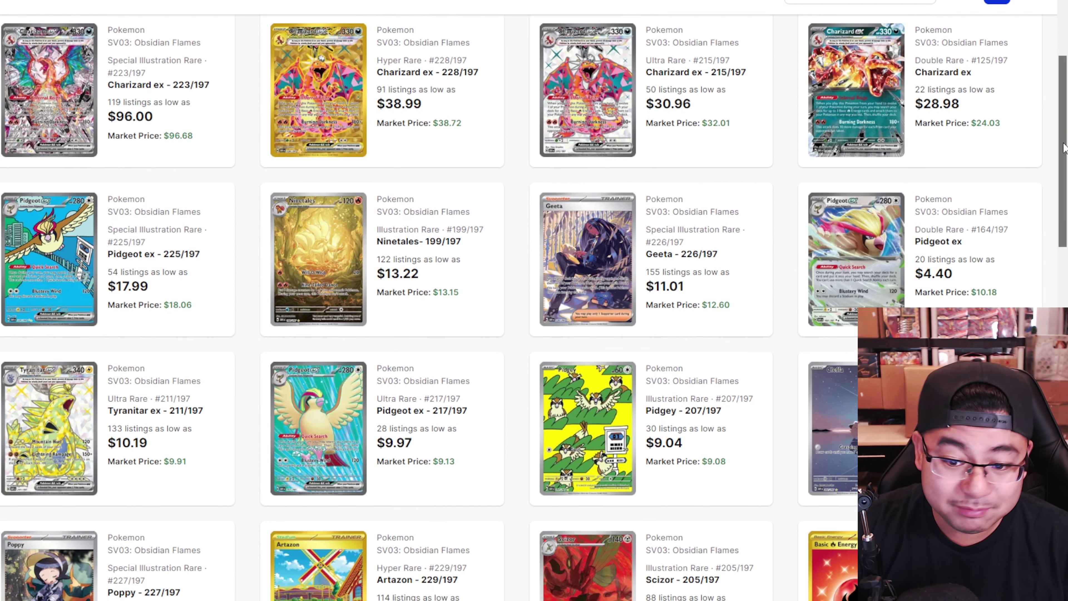
scroll(1062, 159, down, 3)
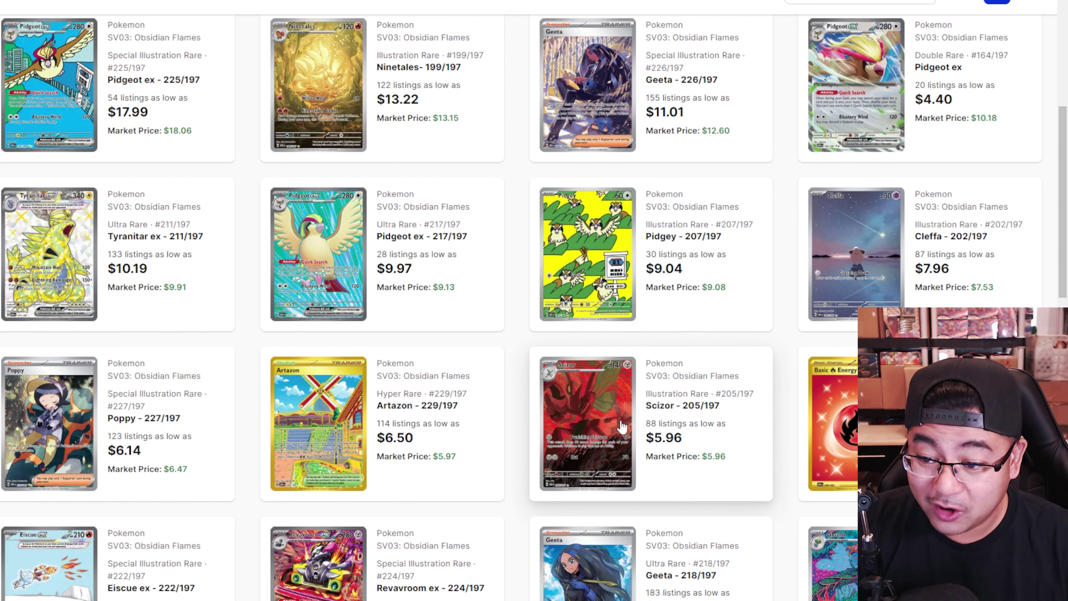
scroll(618, 431, down, 5)
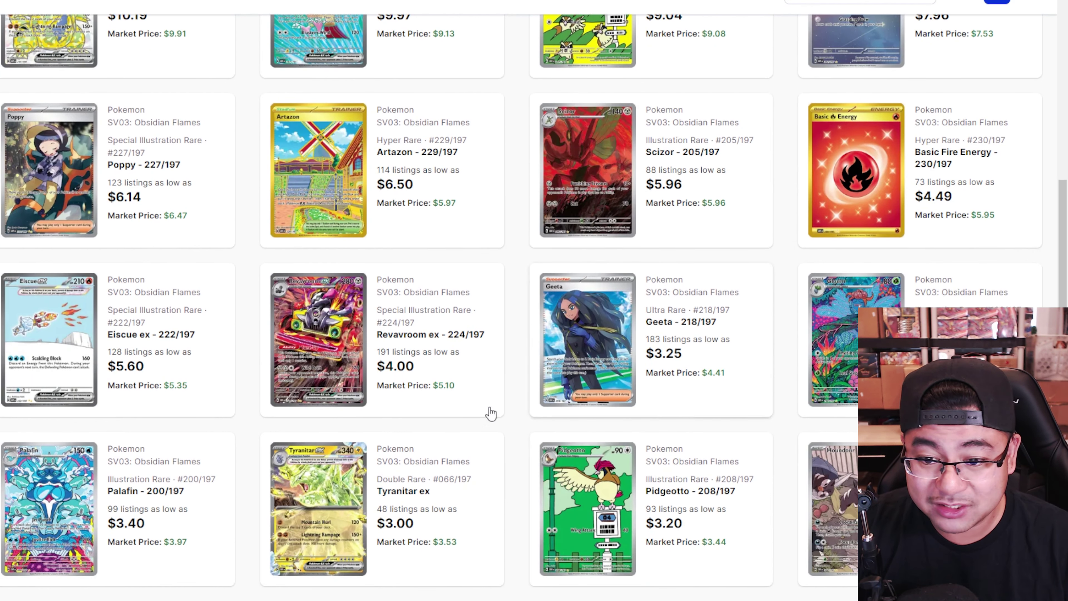
scroll(404, 415, up, 10)
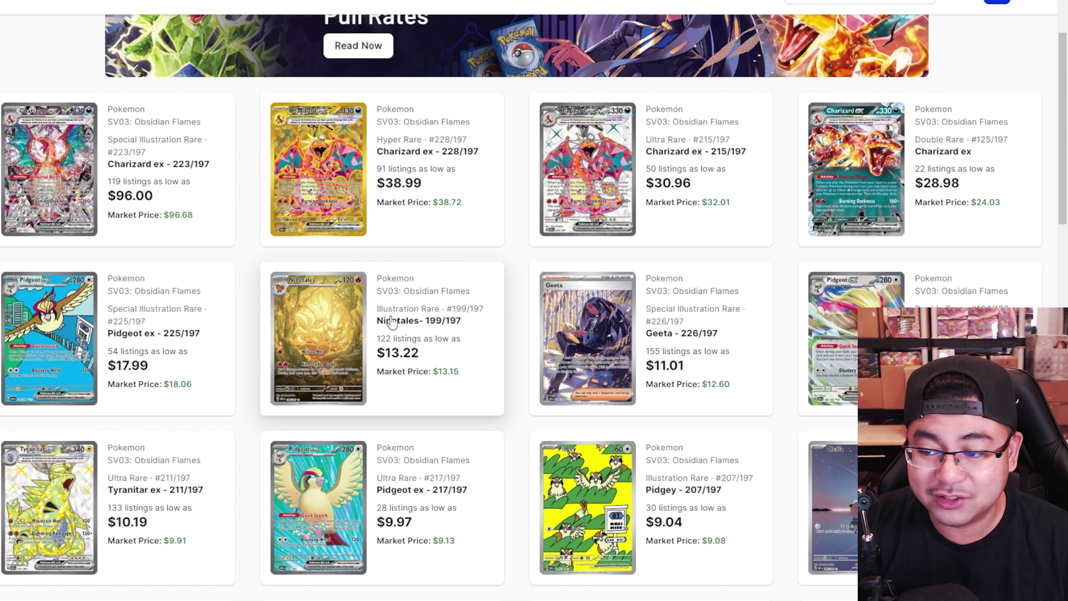
scroll(320, 362, down, 2)
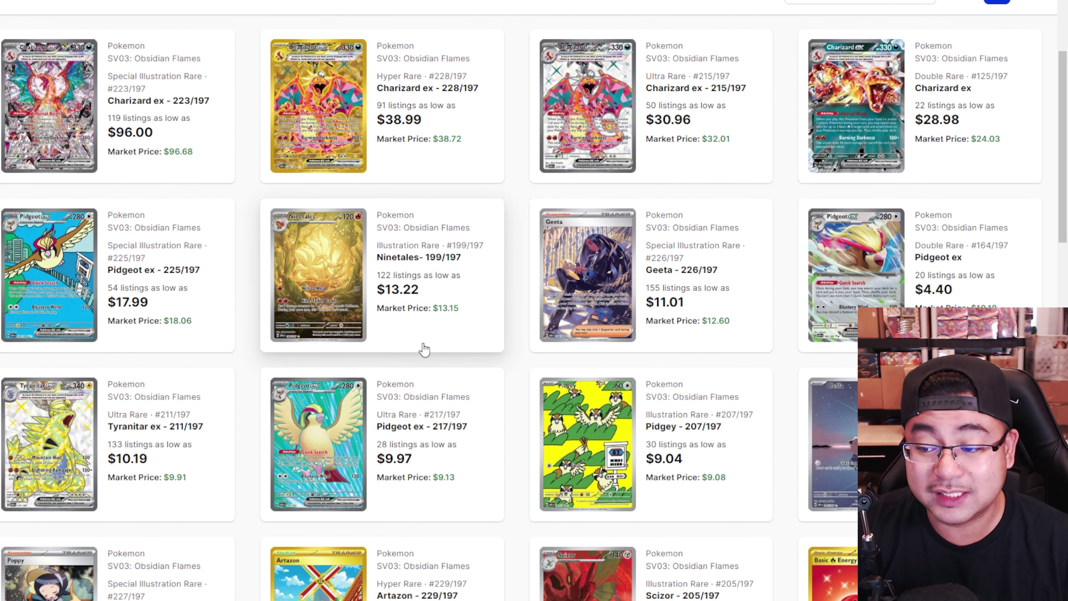
scroll(396, 412, down, 5)
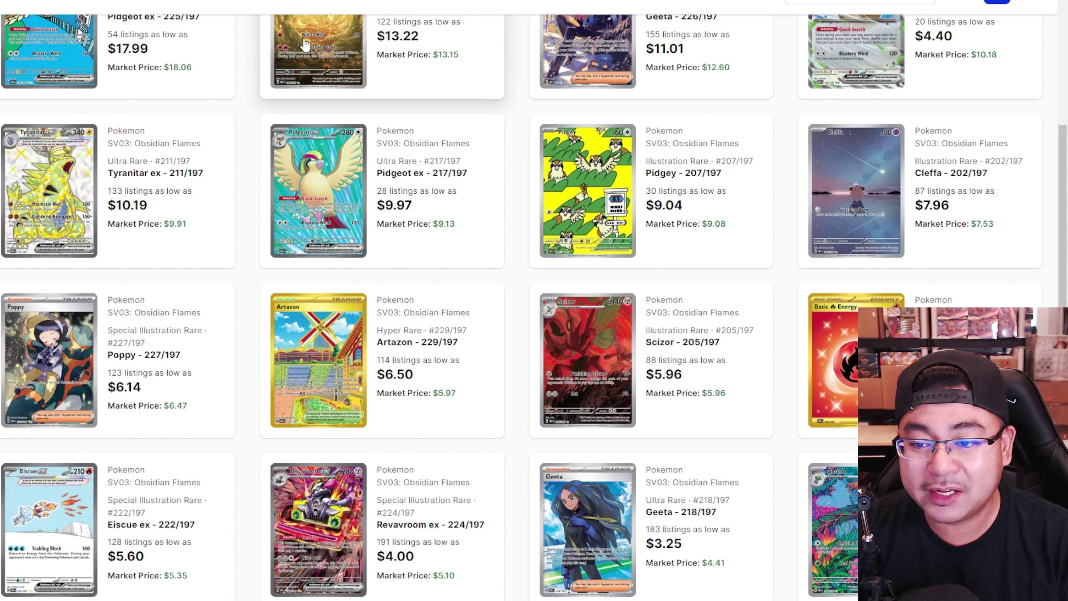
scroll(399, 330, up, 4)
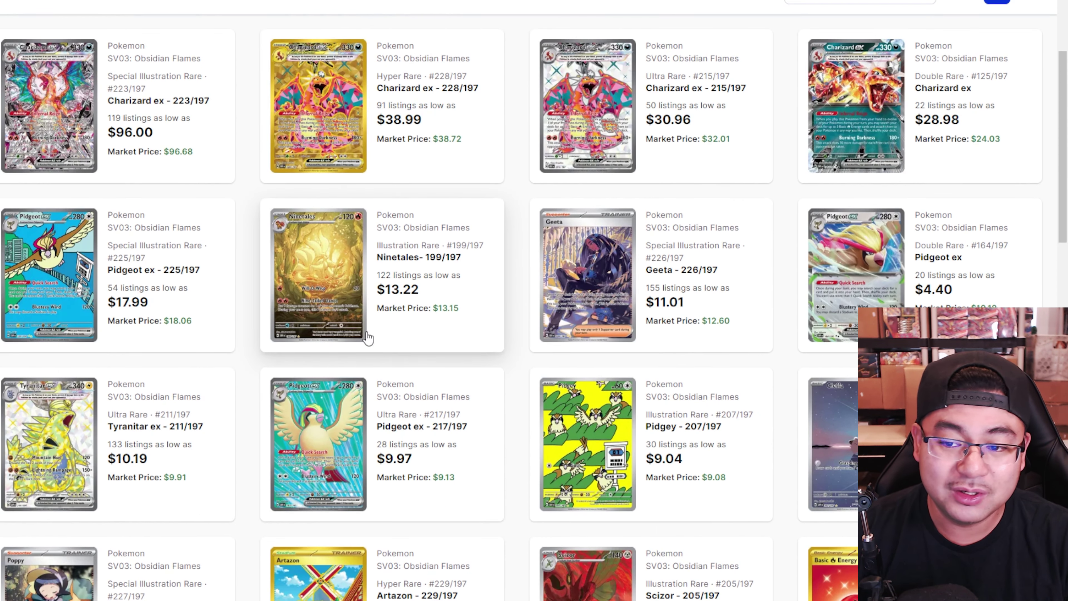
scroll(375, 334, up, 4)
scroll(376, 348, up, 3)
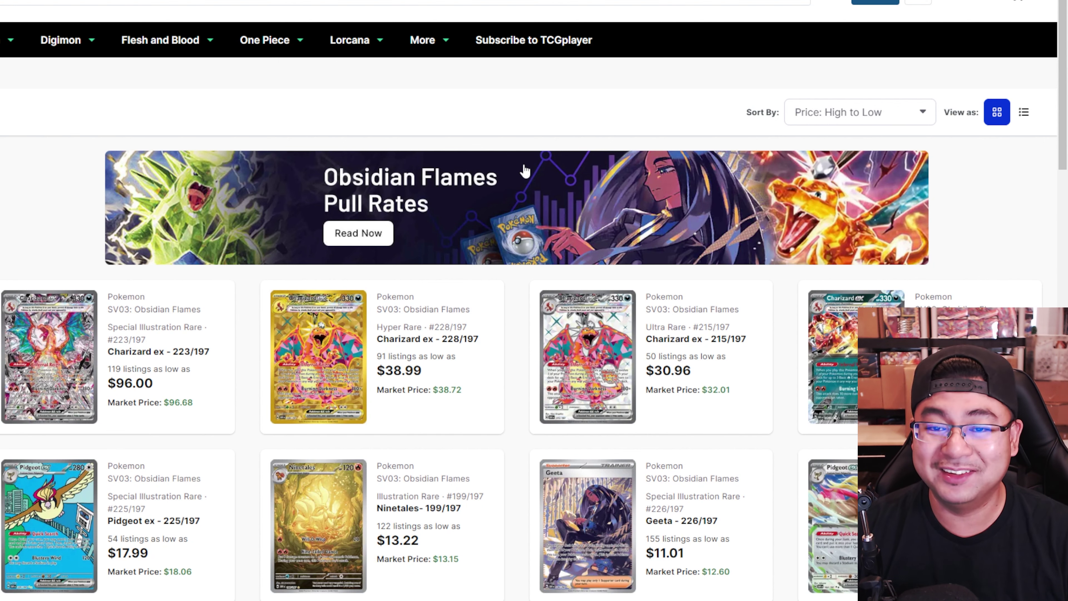
Scroll down the Obsidian Flames listing led by Charizard ex 223/197 at $96.00.
scroll(488, 246, down, 4)
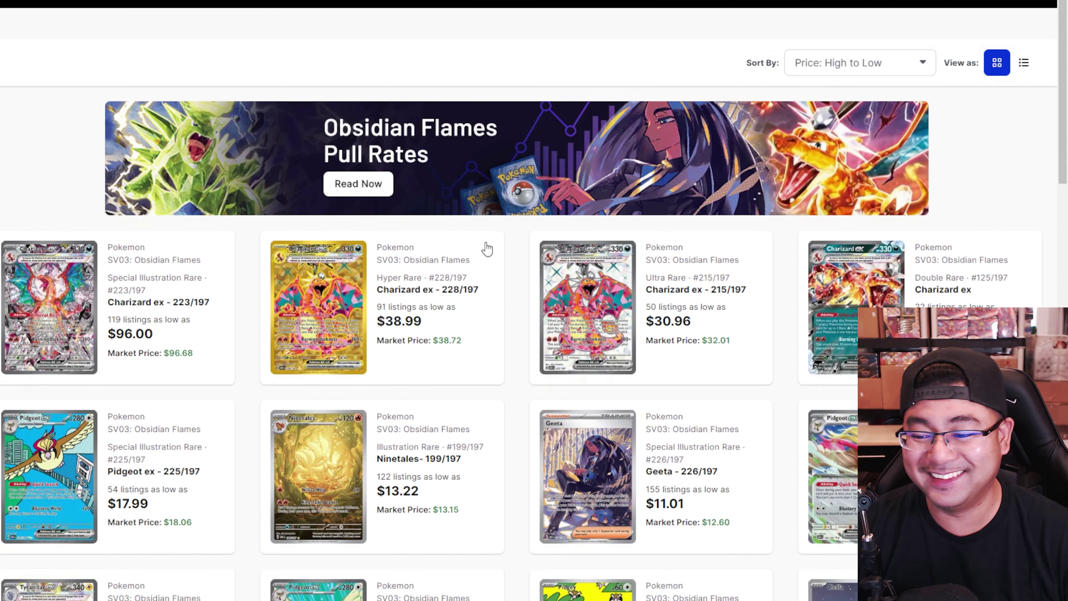